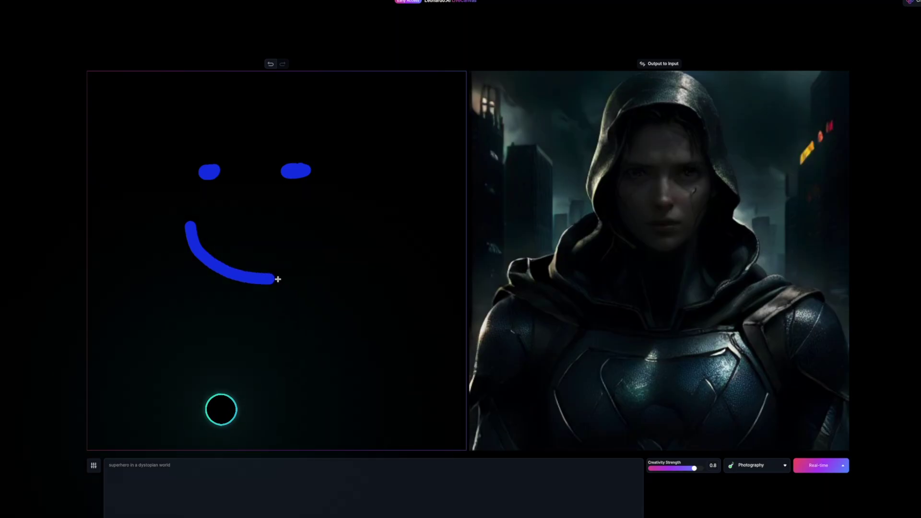
# Finish the blue smile and draw a face outline around the two eyes on the canvas
pyautogui.moveTo(278, 277); pyautogui.dragTo(309, 228)
pyautogui.moveTo(204, 130); pyautogui.dragTo(111, 222)
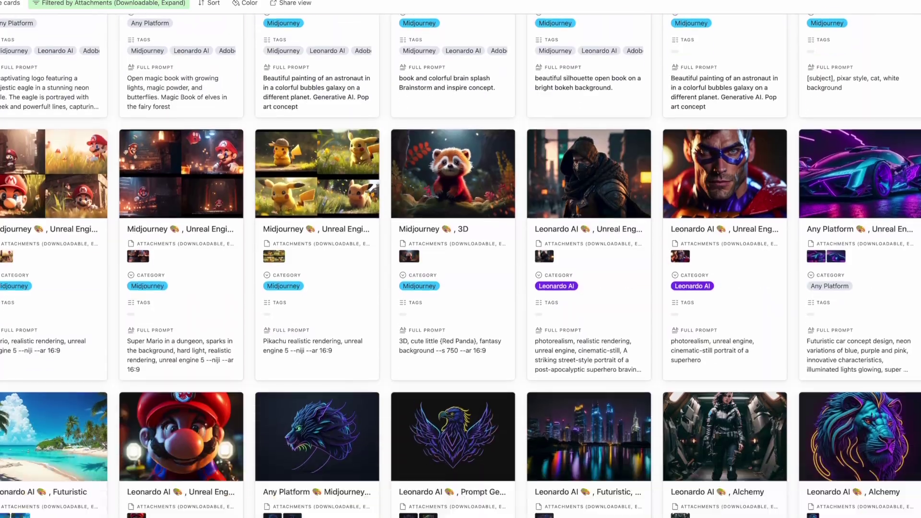
# Look through the example images and prompts in the gallery
pyautogui.scroll(-15, 461, 264)
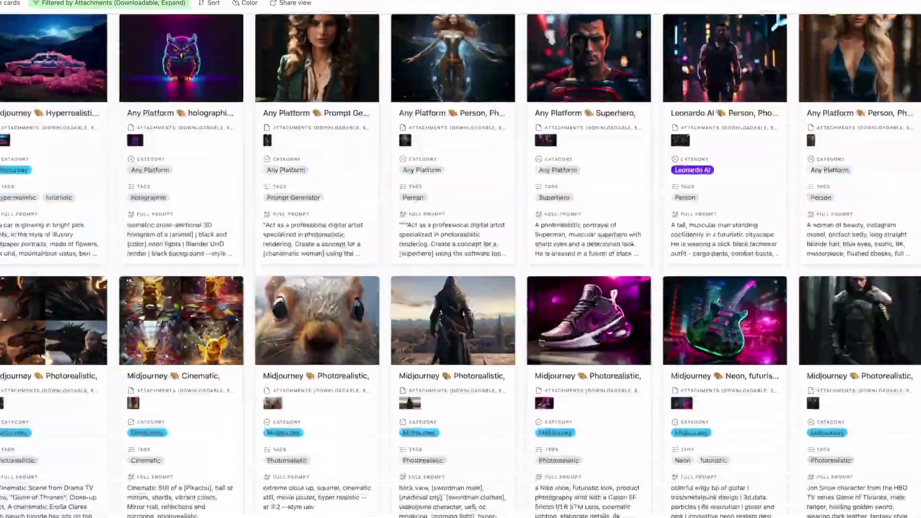
pyautogui.scroll(-5, 461, 264)
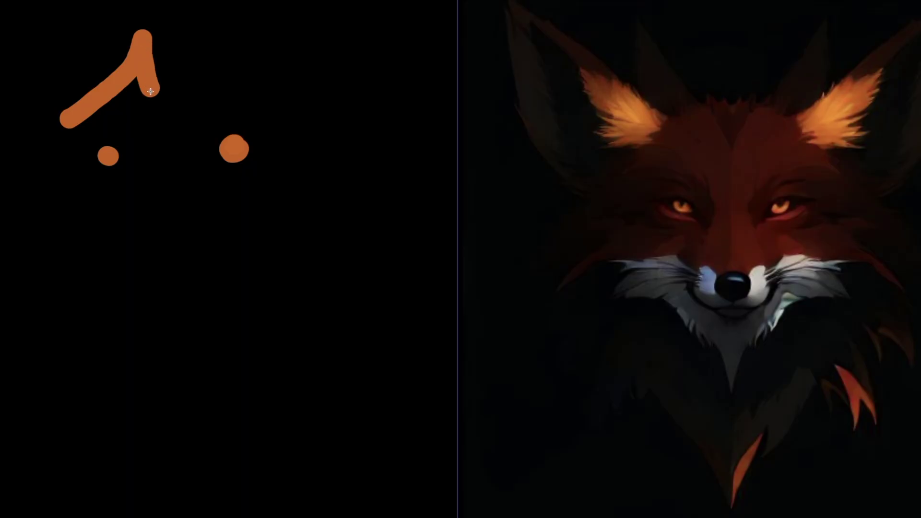
# Complete the orange fox-head outline with two pointed ears and a rounded chin, and add a stroke in the middle of the face
pyautogui.moveTo(154, 93)
pyautogui.mouseDown()
pyautogui.moveTo(207, 39)
pyautogui.moveTo(307, 123)
pyautogui.mouseUp()
pyautogui.moveTo(63, 119)
pyautogui.mouseDown()
pyautogui.moveTo(59, 219)
pyautogui.moveTo(288, 323)
pyautogui.moveTo(305, 129)
pyautogui.mouseUp()
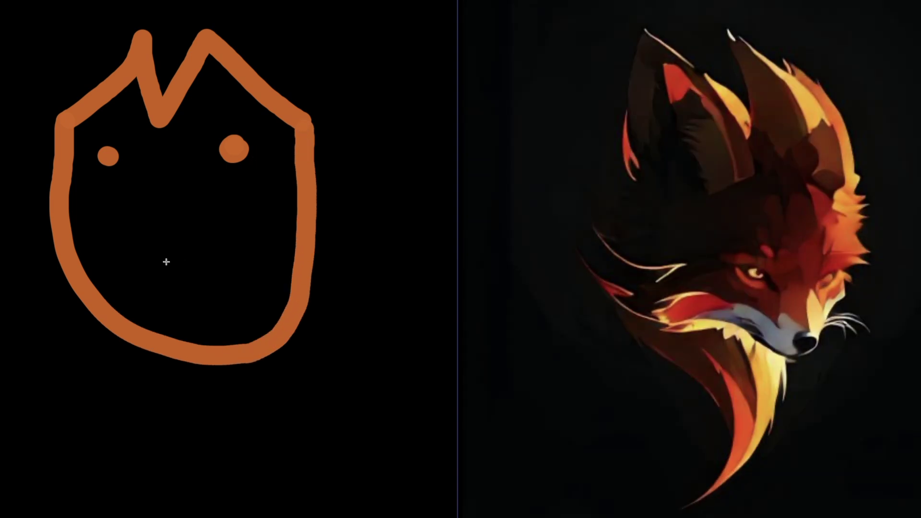
pyautogui.moveTo(146, 263); pyautogui.dragTo(211, 248)
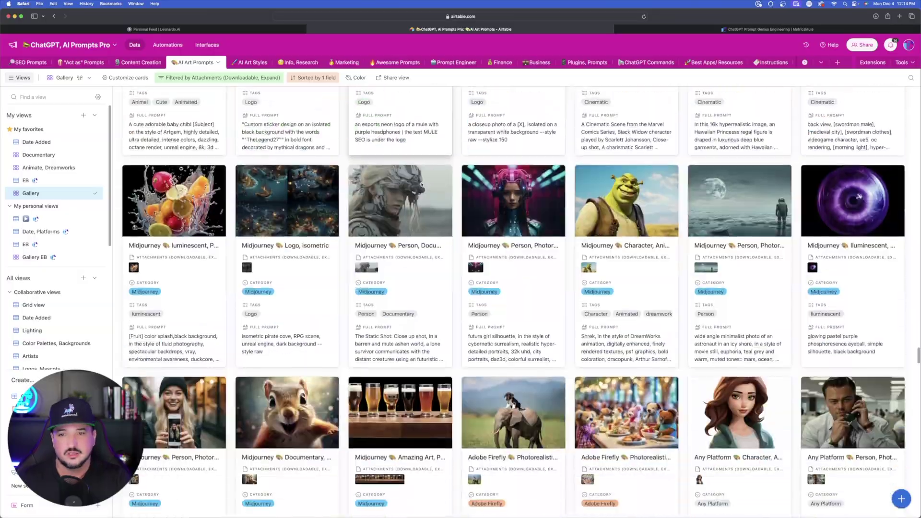
# Examine the cards in the AI Art Prompts gallery, including their categories, tags and full prompts
pyautogui.scroll(-20, 436, 210)
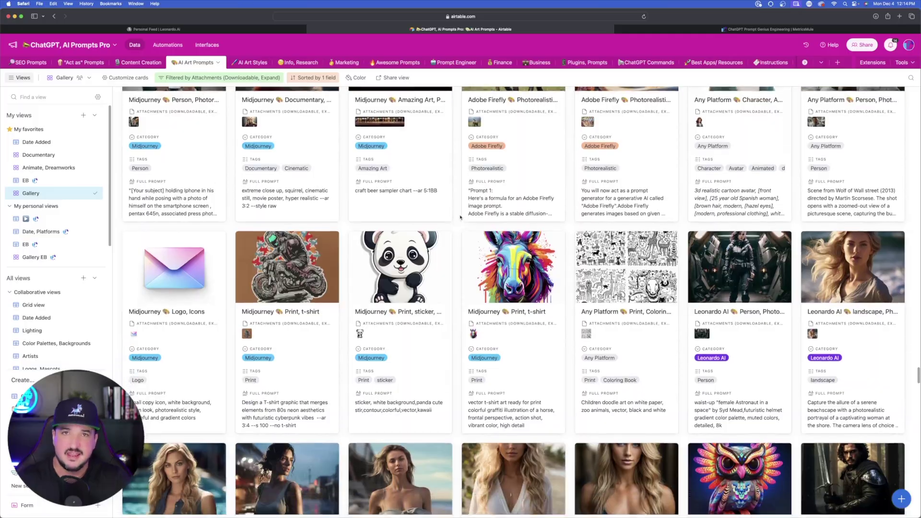
pyautogui.scroll(-15, 462, 217)
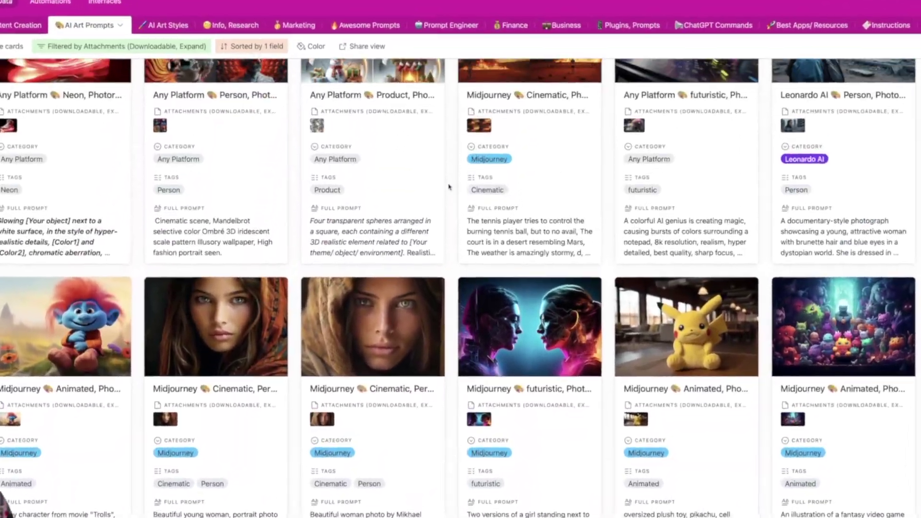
pyautogui.scroll(3, 447, 204)
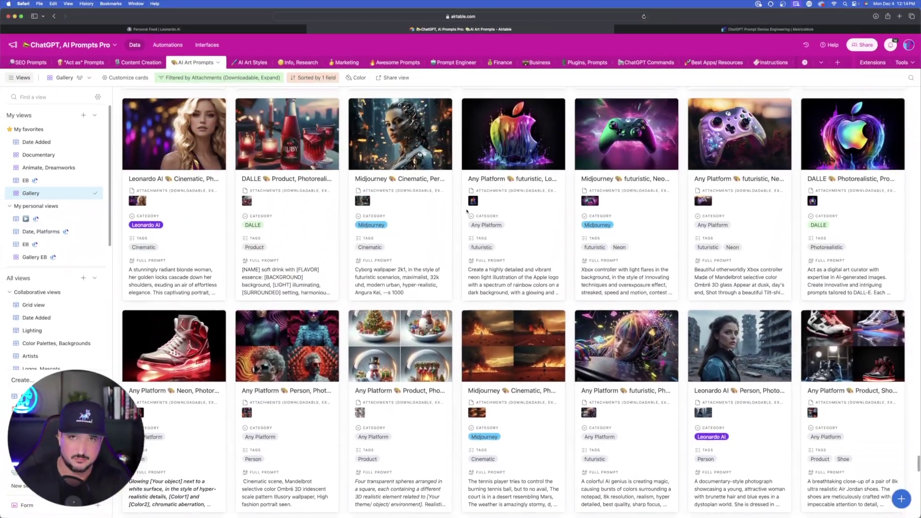
pyautogui.scroll(5, 467, 211)
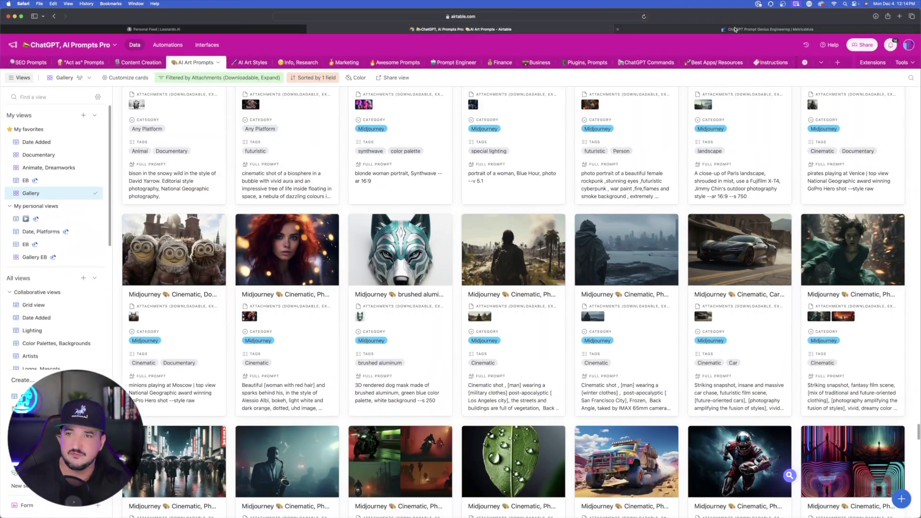
# Switch to the ChatGPT Prompt Genius Engineering page and look through its featured and Leonardo AI prompt lists
pyautogui.click(638, 29)
pyautogui.scroll(-20, 233, 221)
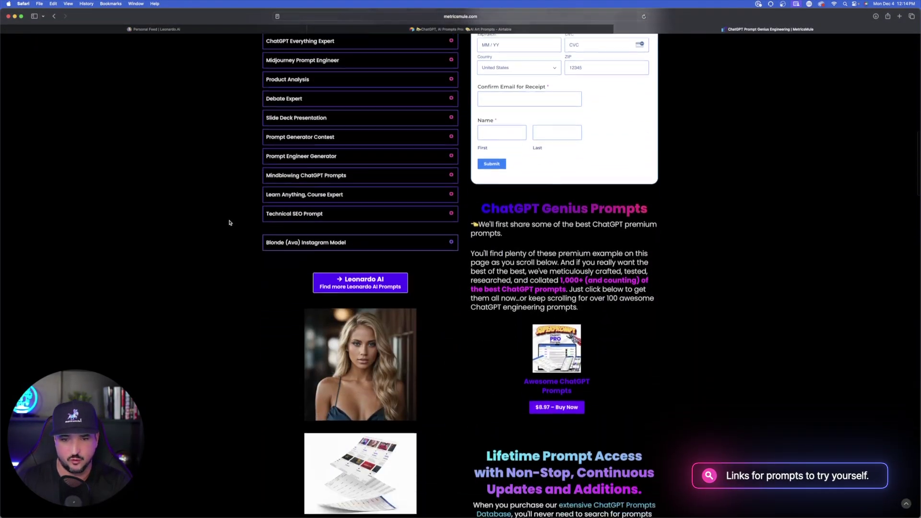
pyautogui.scroll(-20, 234, 220)
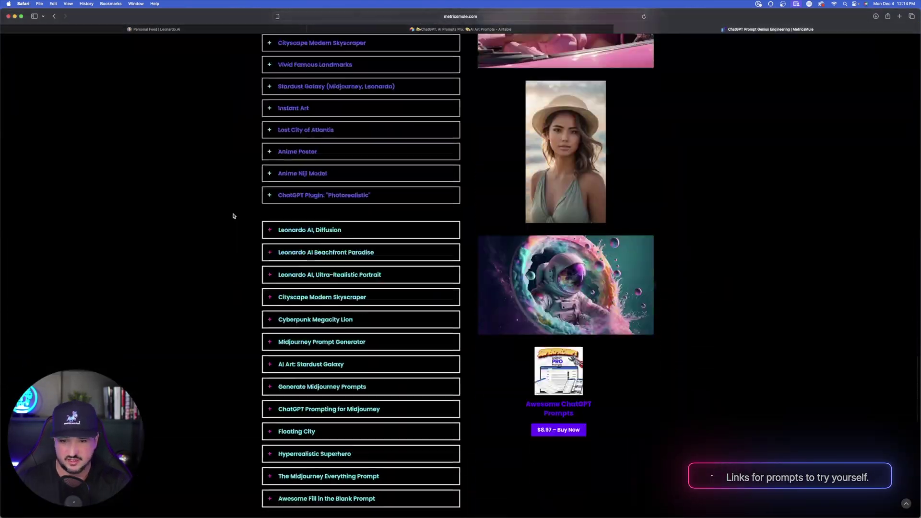
pyautogui.scroll(20, 235, 212)
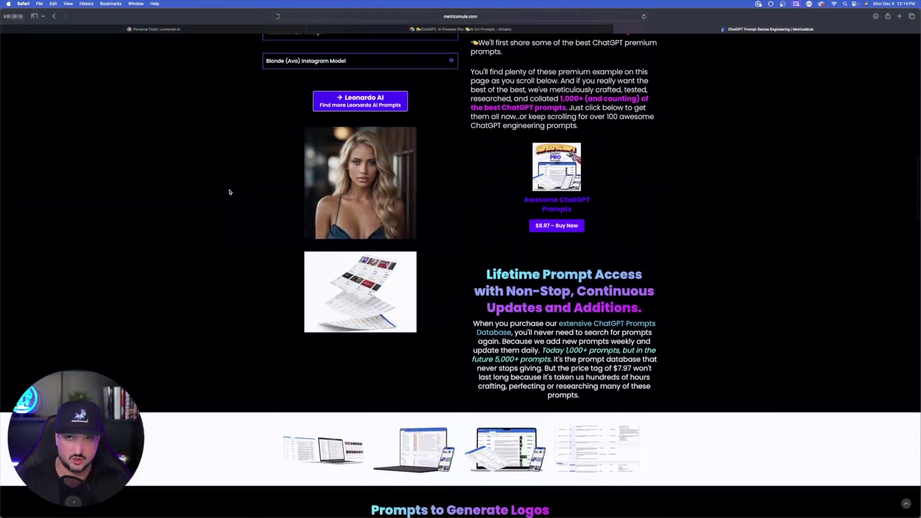
pyautogui.scroll(10, 229, 191)
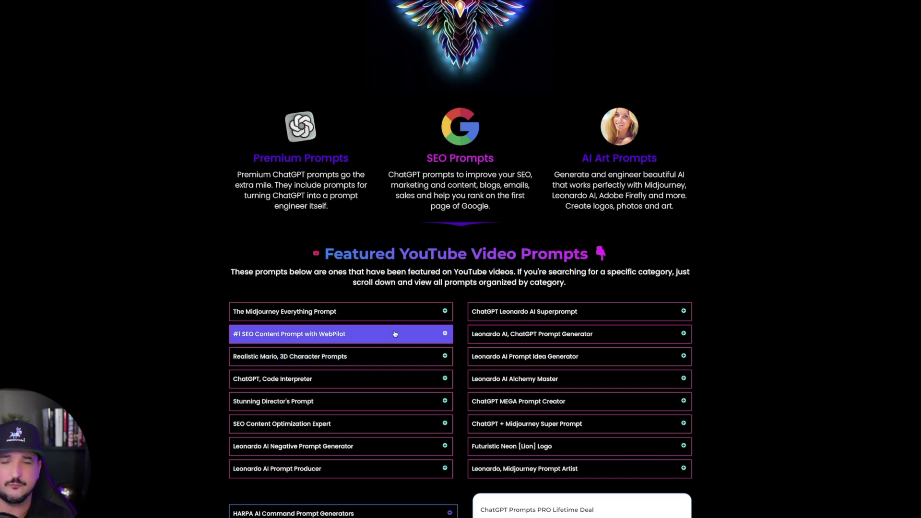
pyautogui.click(351, 334)
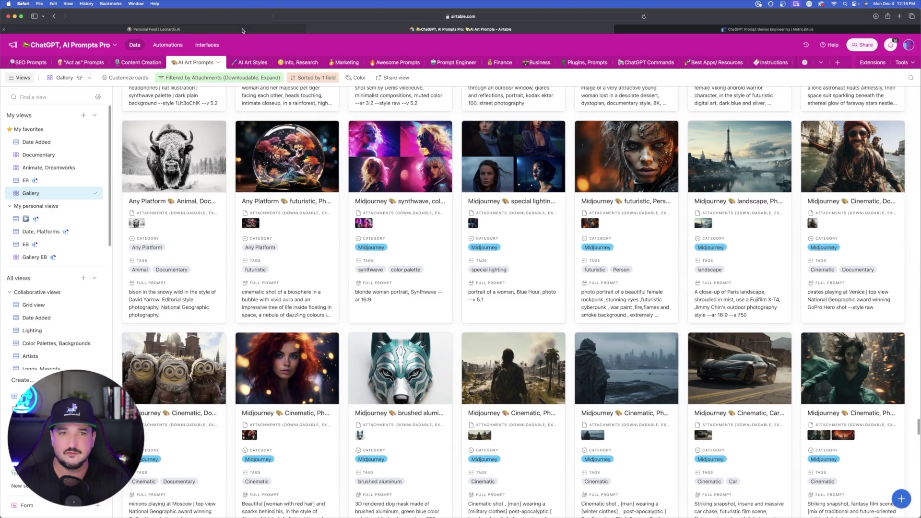
# Switch to Leonardo.Ai and open the LiveCanvas tool
pyautogui.click(242, 31)
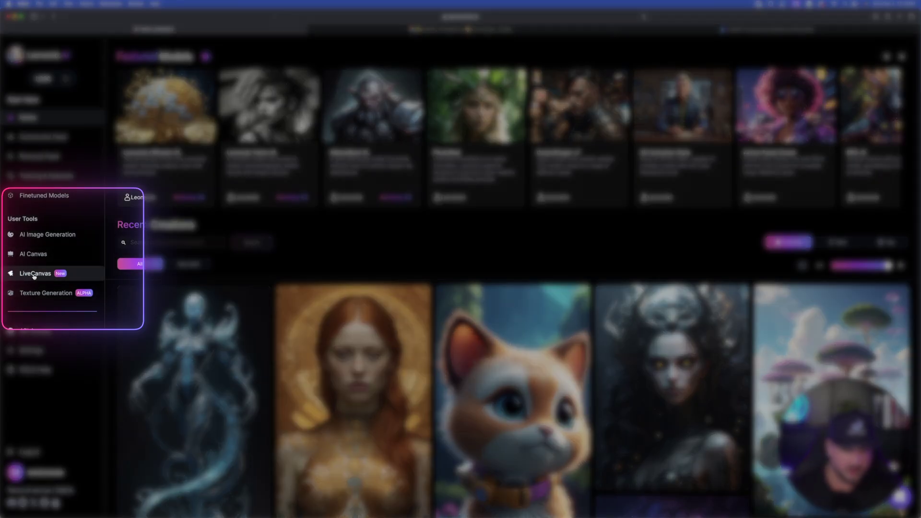
pyautogui.click(35, 276)
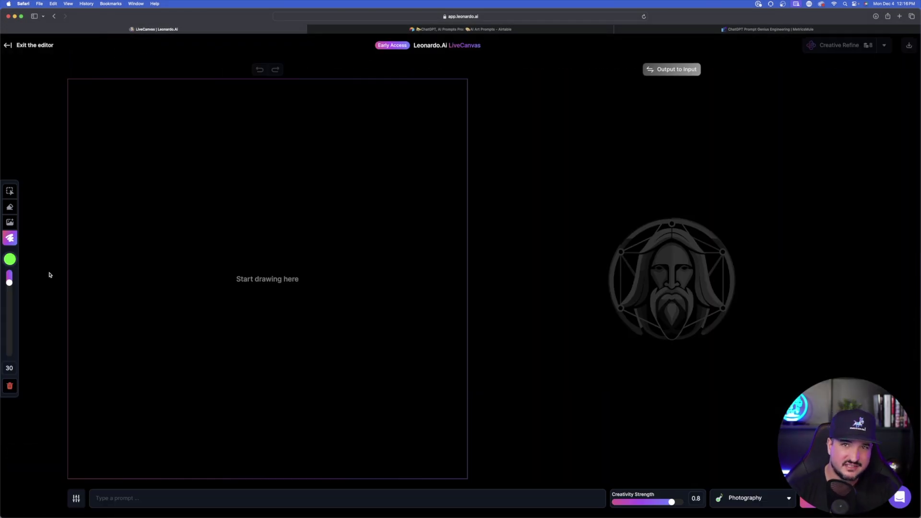
# Review the available image styles for the canvas and leave Photography selected
pyautogui.click(120, 498)
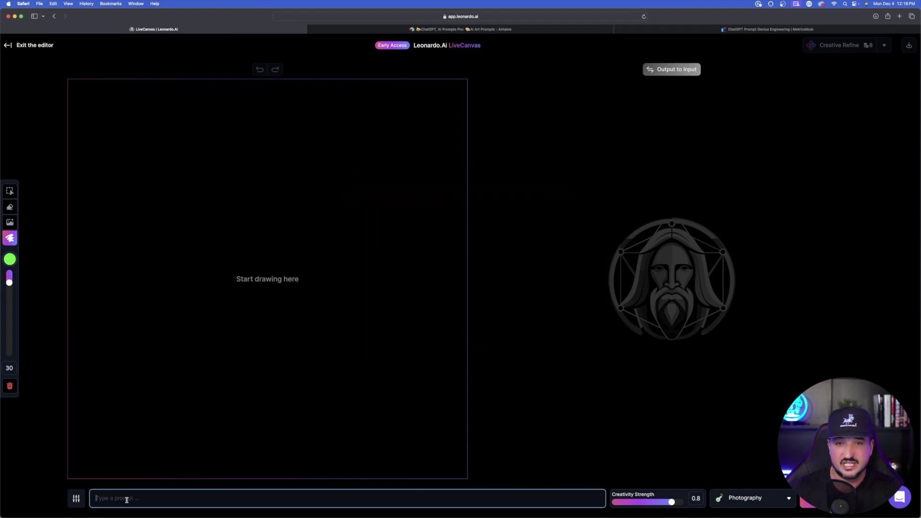
pyautogui.click(746, 502)
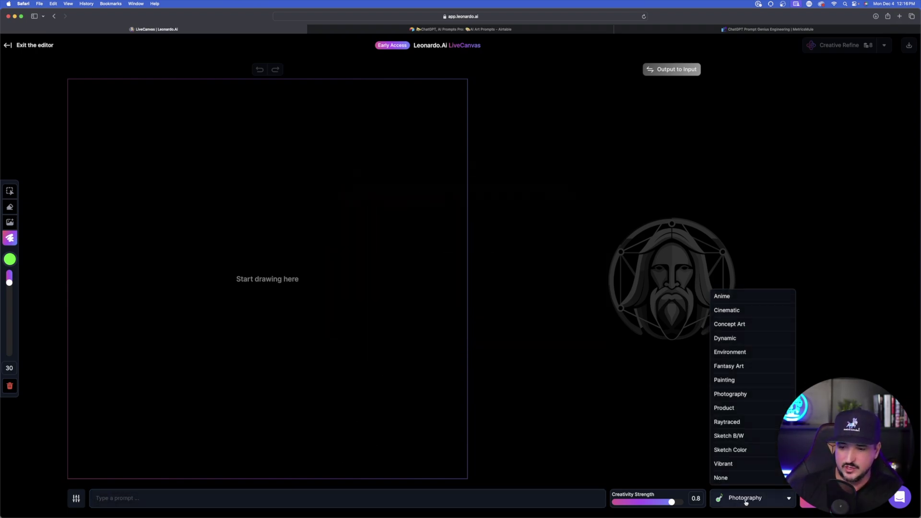
pyautogui.scroll(-1, 788, 328)
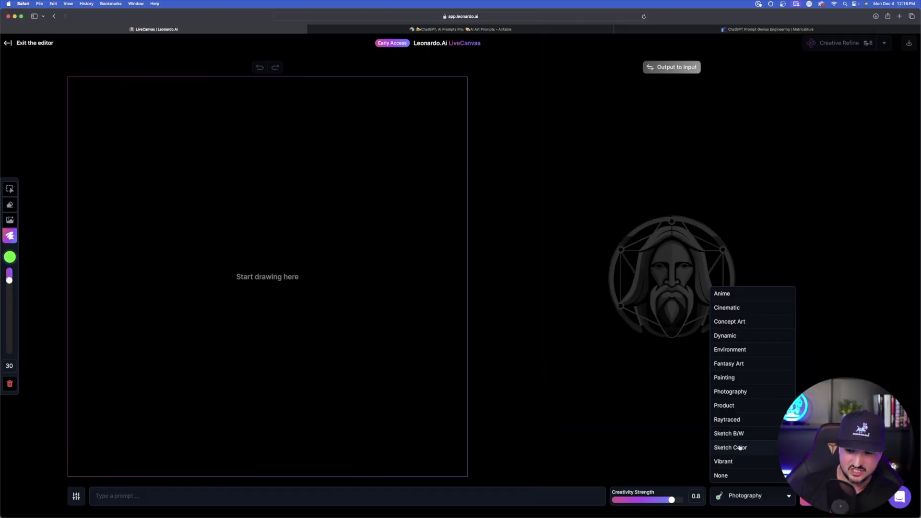
pyautogui.click(763, 497)
pyautogui.click(763, 497)
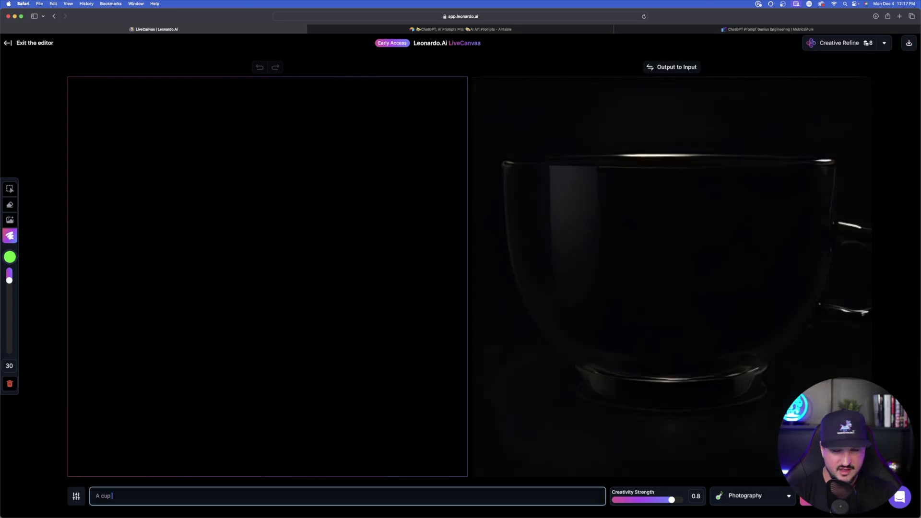
# Enter the prompt "A cup of coffee sitting on a table outside at a resort at a tropical beach"
pyautogui.write('o')
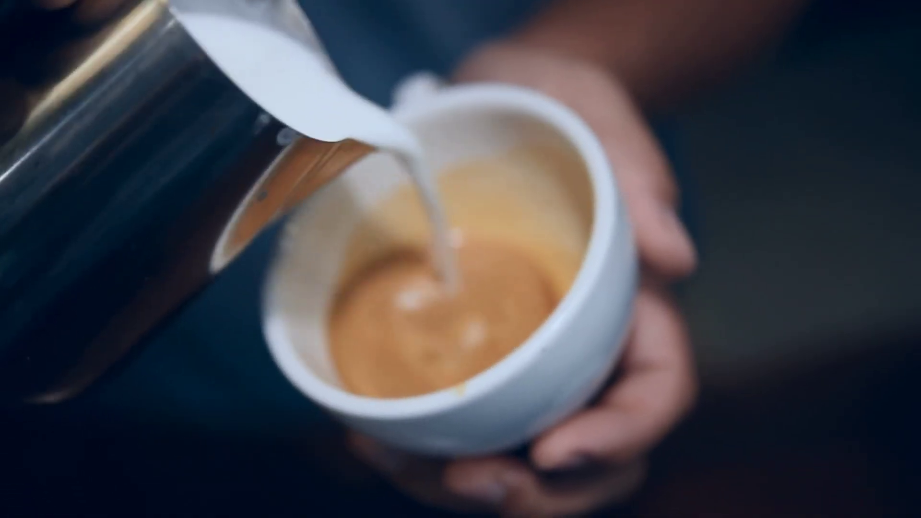
pyautogui.write('f coffee s')
pyautogui.write('itting on a tab')
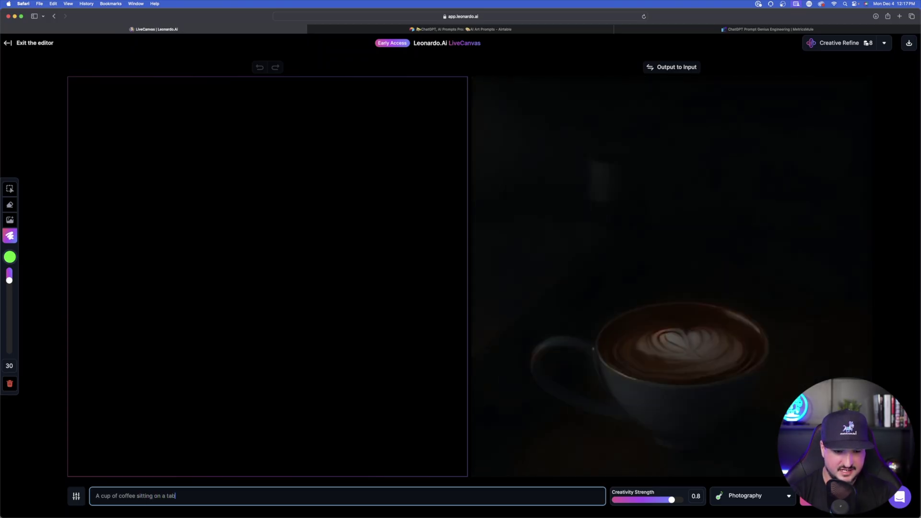
pyautogui.write('le outside')
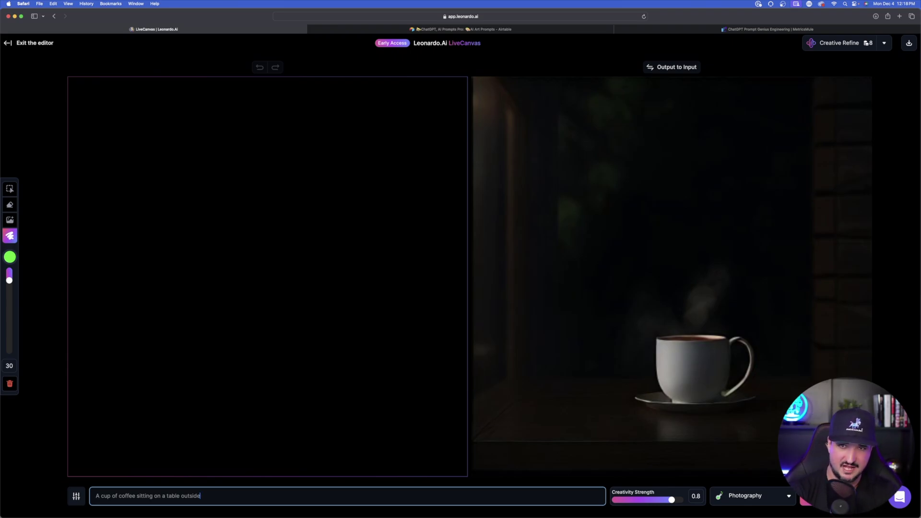
pyautogui.write('at a resort at a tropical beach')
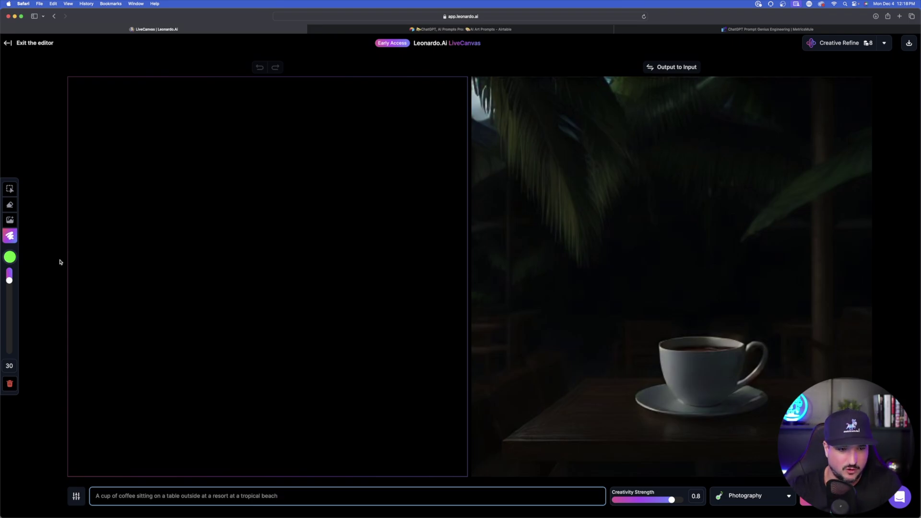
# Set the brush colour to light blue (#00BFFF) and fill roughly the upper third of the canvas with it across the full width
pyautogui.click(11, 258)
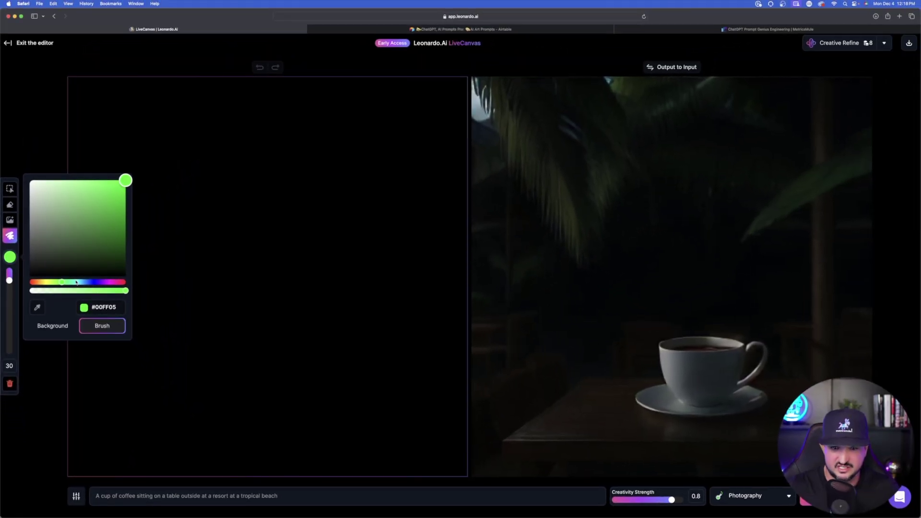
pyautogui.click(84, 282)
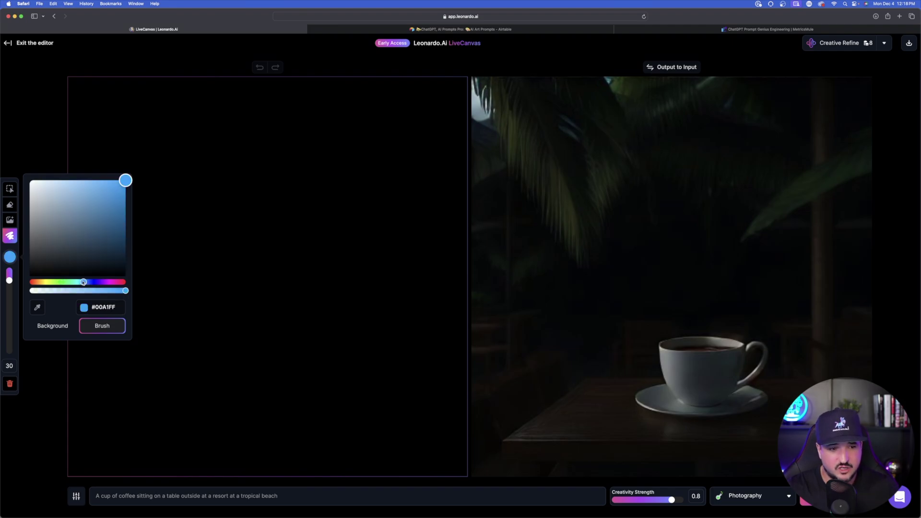
pyautogui.click(80, 283)
pyautogui.moveTo(80, 292); pyautogui.dragTo(83, 283)
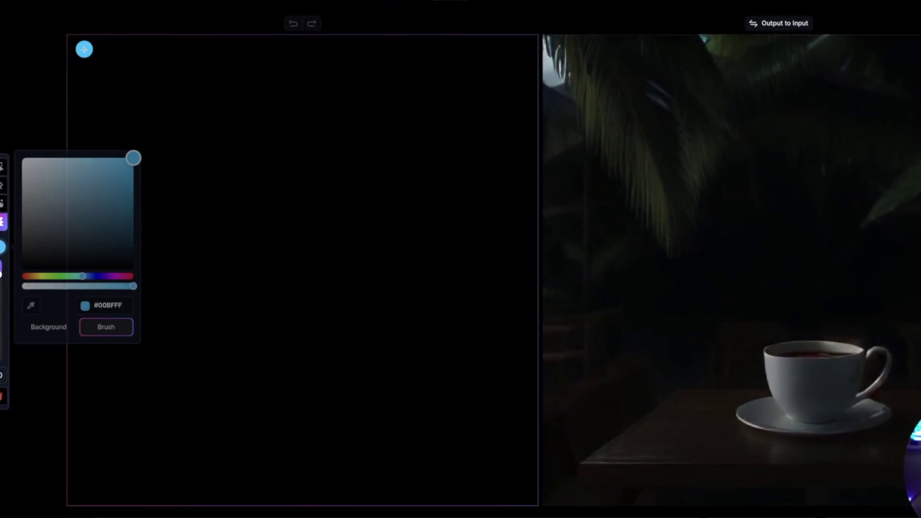
pyautogui.moveTo(83, 87); pyautogui.dragTo(299, 87)
pyautogui.moveTo(360, 47)
pyautogui.mouseDown()
pyautogui.moveTo(500, 48)
pyautogui.moveTo(451, 58)
pyautogui.moveTo(288, 61)
pyautogui.moveTo(80, 46)
pyautogui.moveTo(240, 72)
pyautogui.moveTo(230, 75)
pyautogui.moveTo(442, 74)
pyautogui.moveTo(509, 63)
pyautogui.mouseUp()
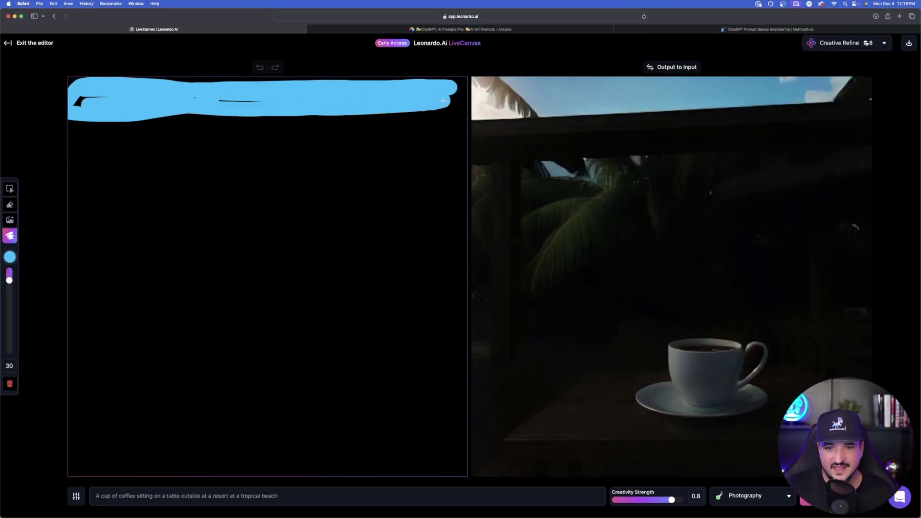
pyautogui.moveTo(443, 101)
pyautogui.mouseDown()
pyautogui.moveTo(243, 108)
pyautogui.moveTo(72, 100)
pyautogui.moveTo(71, 86)
pyautogui.moveTo(463, 79)
pyautogui.moveTo(448, 98)
pyautogui.moveTo(466, 89)
pyautogui.moveTo(462, 111)
pyautogui.moveTo(270, 111)
pyautogui.moveTo(251, 102)
pyautogui.mouseUp()
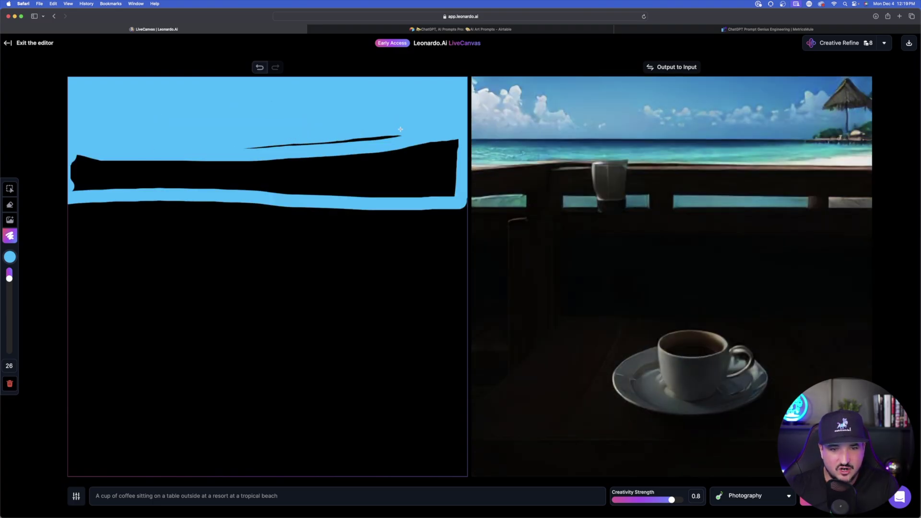
pyautogui.moveTo(202, 166)
pyautogui.mouseDown()
pyautogui.moveTo(67, 170)
pyautogui.moveTo(83, 153)
pyautogui.moveTo(72, 189)
pyautogui.moveTo(96, 175)
pyautogui.moveTo(87, 179)
pyautogui.moveTo(108, 183)
pyautogui.moveTo(92, 186)
pyautogui.moveTo(133, 187)
pyautogui.moveTo(328, 177)
pyautogui.moveTo(396, 196)
pyautogui.moveTo(451, 194)
pyautogui.moveTo(455, 143)
pyautogui.moveTo(344, 167)
pyautogui.moveTo(315, 162)
pyautogui.moveTo(359, 154)
pyautogui.moveTo(116, 183)
pyautogui.mouseUp()
pyautogui.moveTo(167, 167)
pyautogui.mouseDown()
pyautogui.moveTo(200, 164)
pyautogui.moveTo(267, 186)
pyautogui.moveTo(302, 186)
pyautogui.moveTo(268, 194)
pyautogui.moveTo(371, 191)
pyautogui.mouseUp()
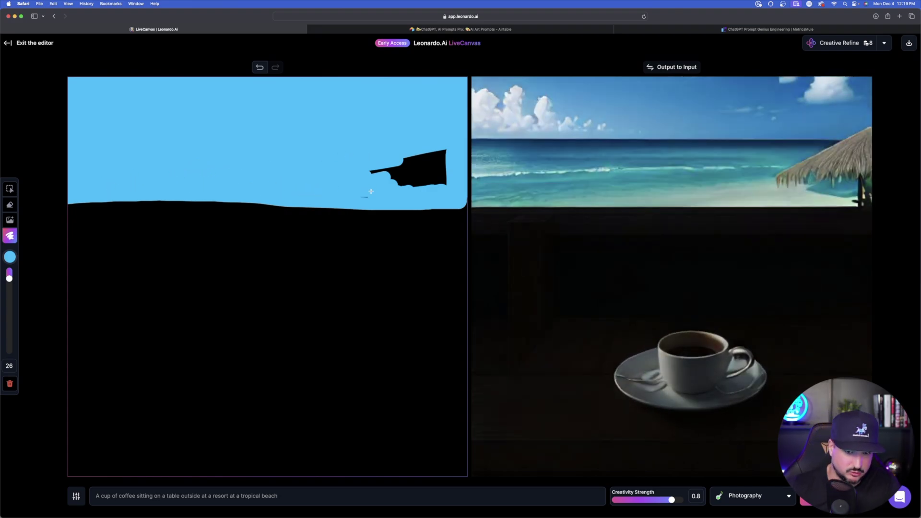
pyautogui.moveTo(441, 186)
pyautogui.mouseDown()
pyautogui.moveTo(443, 155)
pyautogui.moveTo(373, 166)
pyautogui.moveTo(357, 196)
pyautogui.moveTo(370, 197)
pyautogui.moveTo(380, 170)
pyautogui.moveTo(471, 210)
pyautogui.mouseUp()
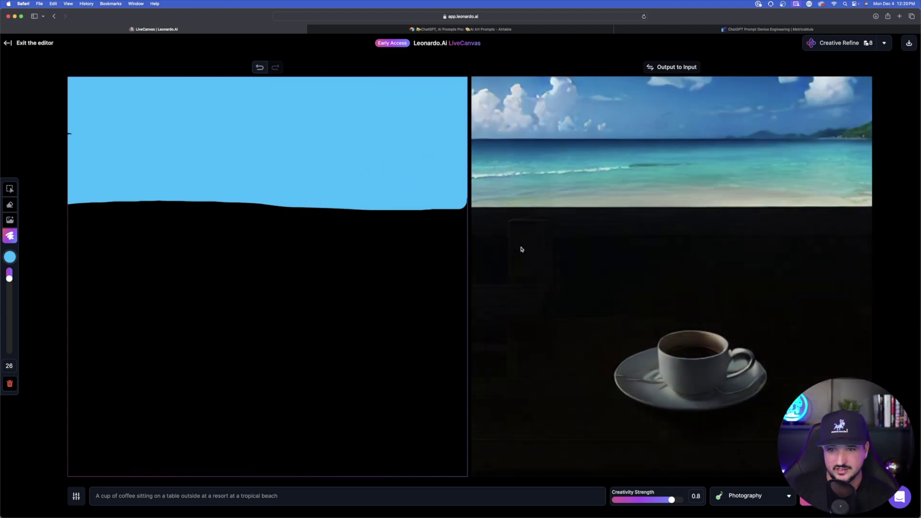
# Draw a table in dark brown (#381F0A) in the lower canvas and rework it into a rectangle with short inward strokes at its corners
pyautogui.click(9, 257)
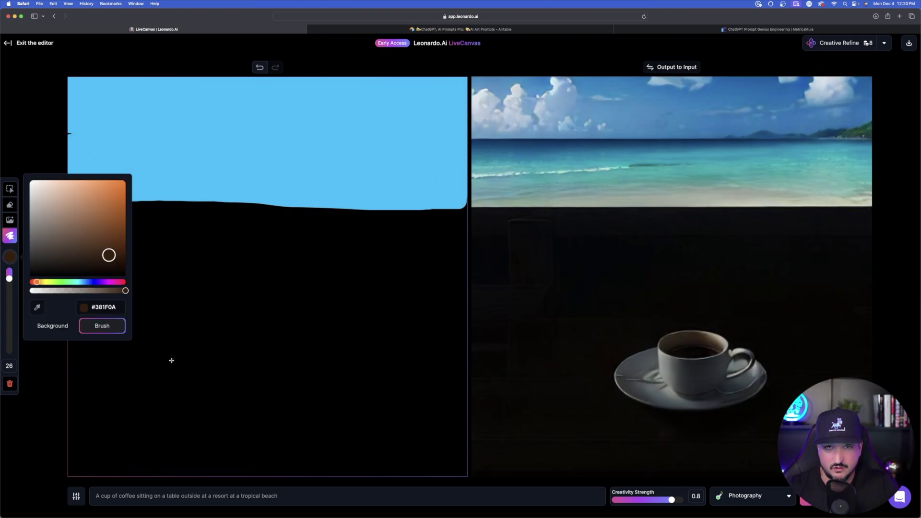
pyautogui.moveTo(172, 319)
pyautogui.mouseDown()
pyautogui.moveTo(354, 397)
pyautogui.moveTo(202, 384)
pyautogui.moveTo(161, 364)
pyautogui.moveTo(173, 319)
pyautogui.mouseUp()
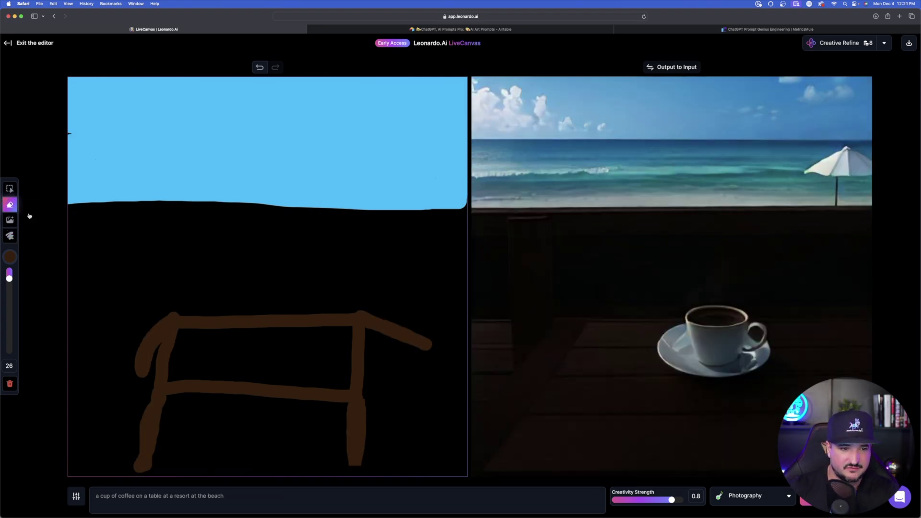
pyautogui.moveTo(174, 315)
pyautogui.mouseDown()
pyautogui.moveTo(155, 341)
pyautogui.moveTo(195, 324)
pyautogui.moveTo(153, 370)
pyautogui.moveTo(154, 335)
pyautogui.moveTo(137, 340)
pyautogui.moveTo(139, 369)
pyautogui.moveTo(149, 338)
pyautogui.moveTo(136, 375)
pyautogui.moveTo(166, 386)
pyautogui.moveTo(142, 475)
pyautogui.moveTo(151, 412)
pyautogui.mouseUp()
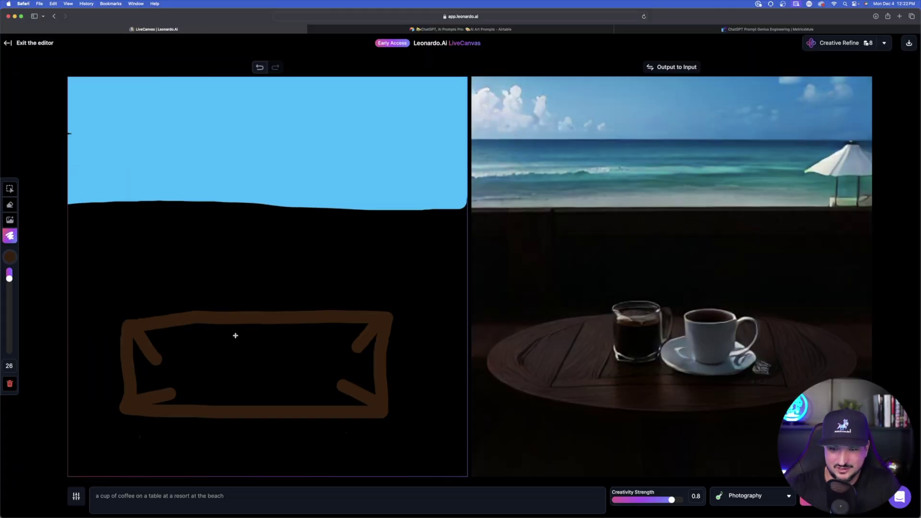
# Set the brush colour to green (#15B509) and paint a palm tree with a thick trunk and four fronds on the canvas's left side
pyautogui.click(9, 257)
pyautogui.click(119, 221)
pyautogui.moveTo(119, 220); pyautogui.dragTo(121, 208)
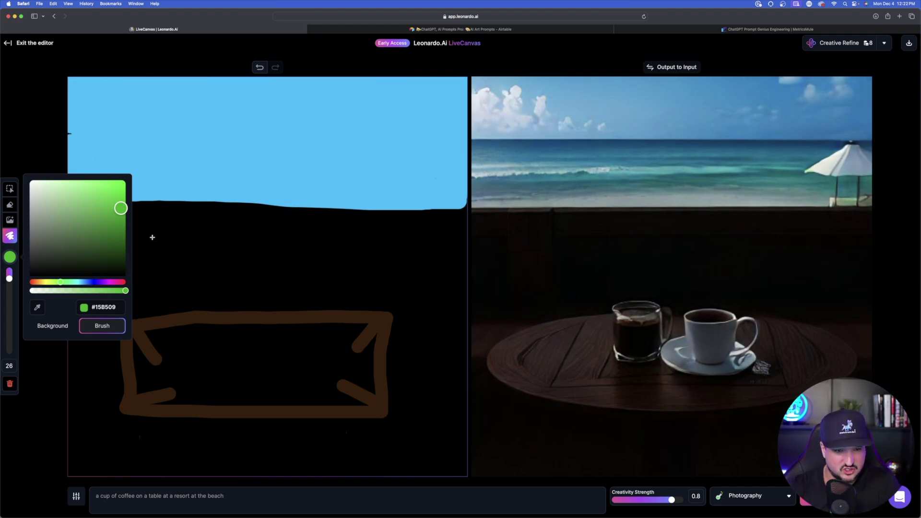
pyautogui.moveTo(148, 234)
pyautogui.mouseDown()
pyautogui.moveTo(174, 190)
pyautogui.moveTo(138, 155)
pyautogui.mouseUp()
pyautogui.moveTo(173, 185)
pyautogui.mouseDown()
pyautogui.moveTo(182, 159)
pyautogui.moveTo(253, 177)
pyautogui.mouseUp()
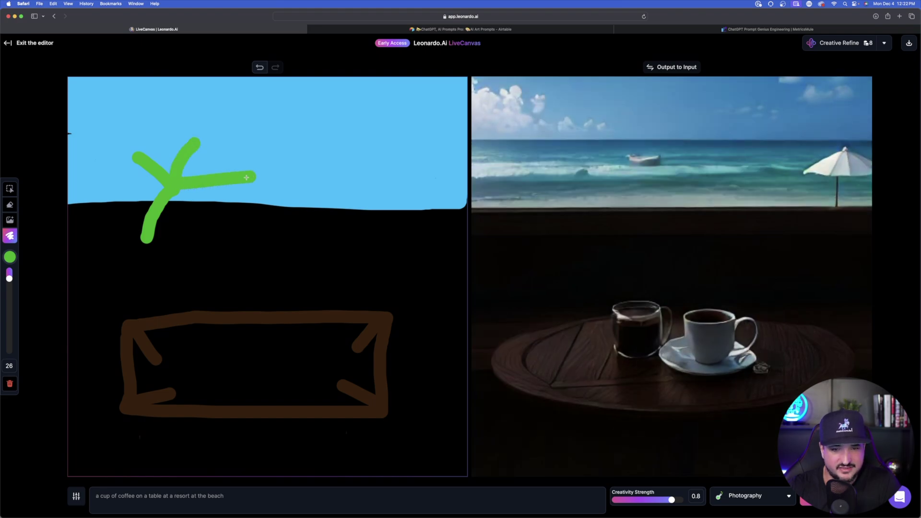
pyautogui.moveTo(229, 207); pyautogui.dragTo(195, 196)
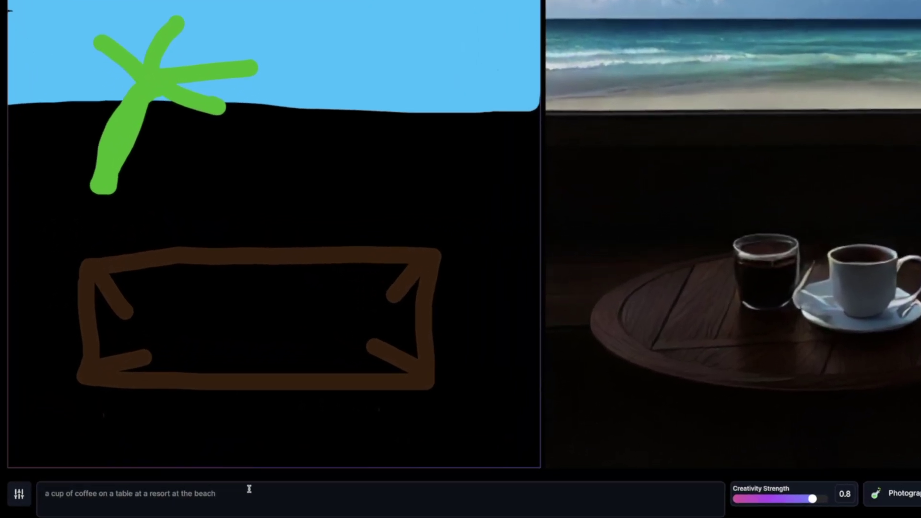
# Append "with palm trees" to the end of the canvas prompt
pyautogui.click(248, 494)
pyautogui.write('with palm trees')
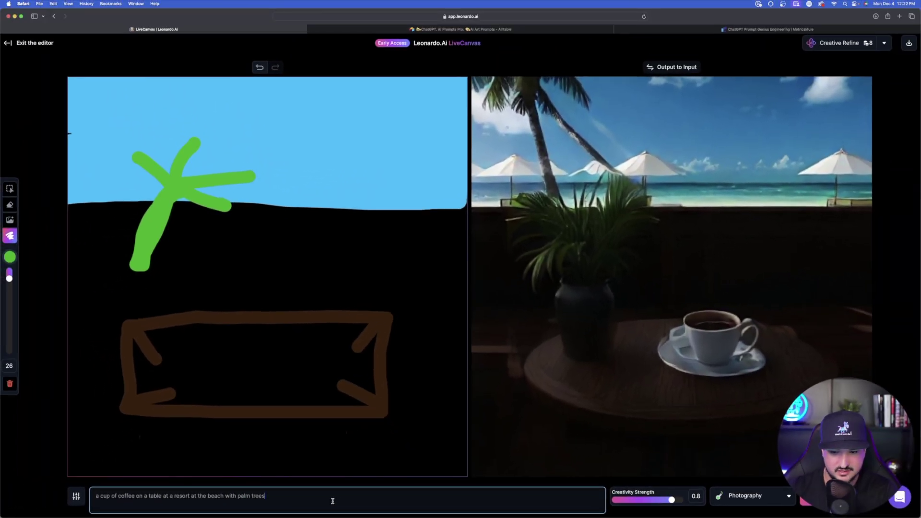
pyautogui.click(641, 369)
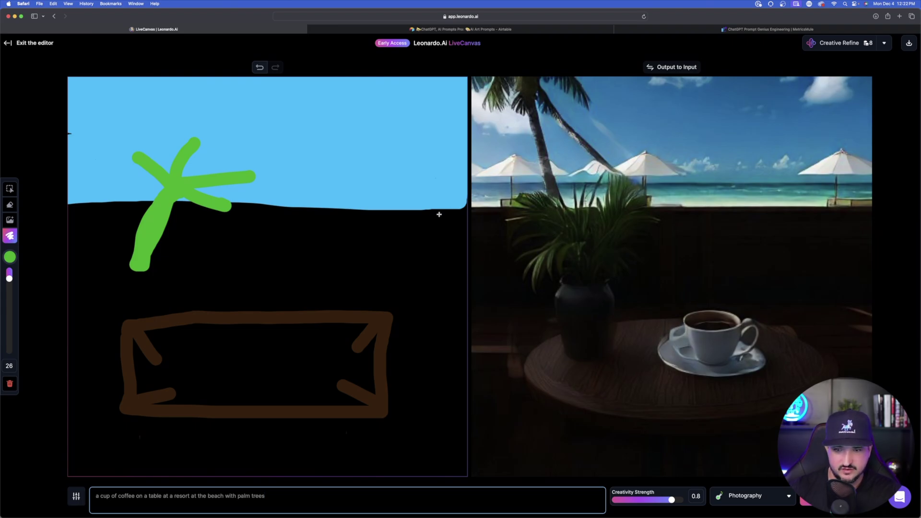
# Paint a second green palm tree on the canvas's right side, with an upright trunk and fronds spreading in all directions
pyautogui.moveTo(385, 201); pyautogui.dragTo(390, 282)
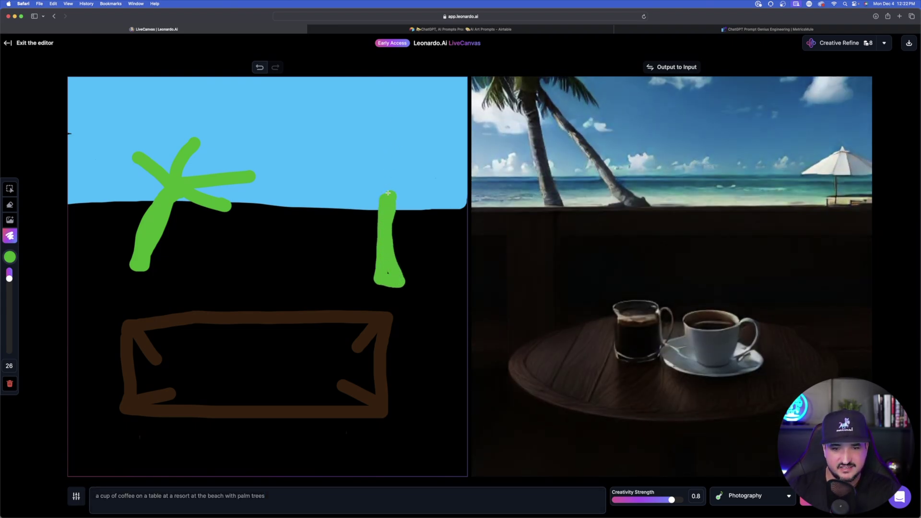
pyautogui.moveTo(388, 193); pyautogui.dragTo(352, 150)
pyautogui.moveTo(389, 197)
pyautogui.mouseDown()
pyautogui.moveTo(328, 196)
pyautogui.moveTo(419, 150)
pyautogui.mouseUp()
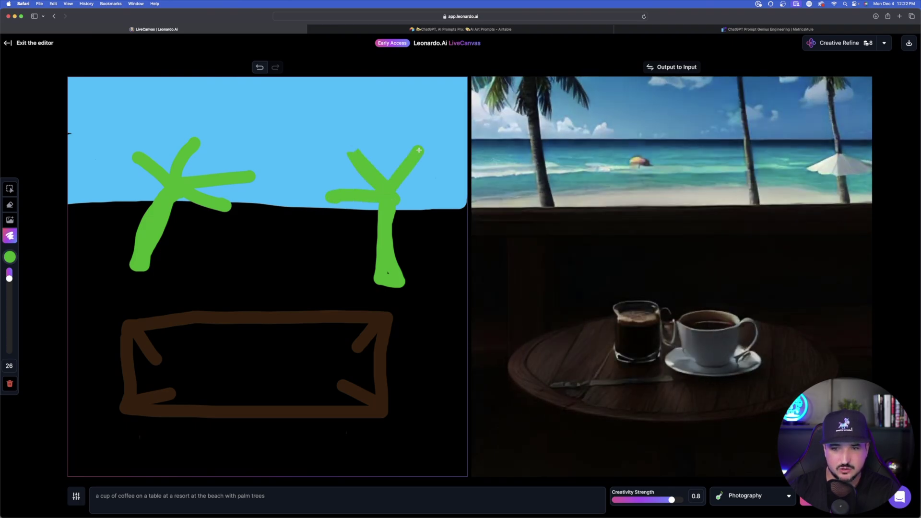
pyautogui.moveTo(391, 194)
pyautogui.mouseDown()
pyautogui.moveTo(436, 206)
pyautogui.moveTo(419, 181)
pyautogui.moveTo(427, 171)
pyautogui.moveTo(386, 146)
pyautogui.mouseUp()
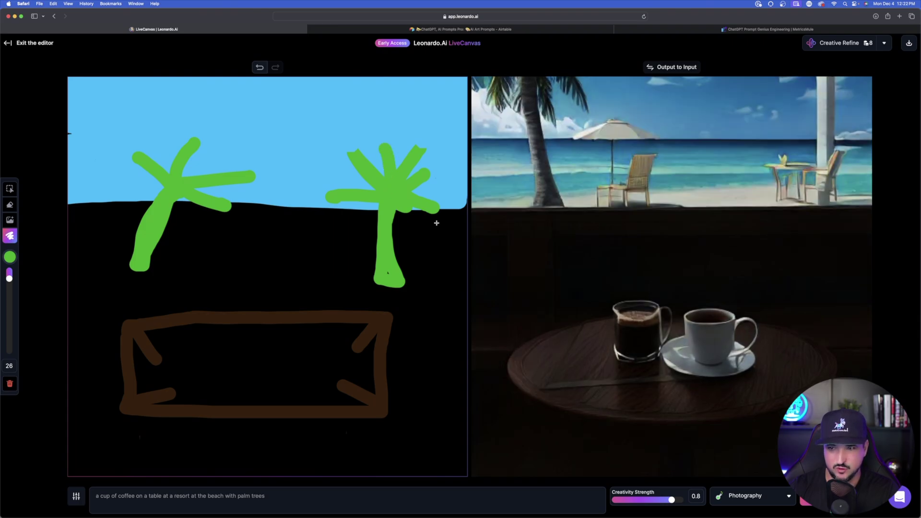
pyautogui.moveTo(387, 191)
pyautogui.mouseDown()
pyautogui.moveTo(314, 234)
pyautogui.moveTo(332, 182)
pyautogui.mouseUp()
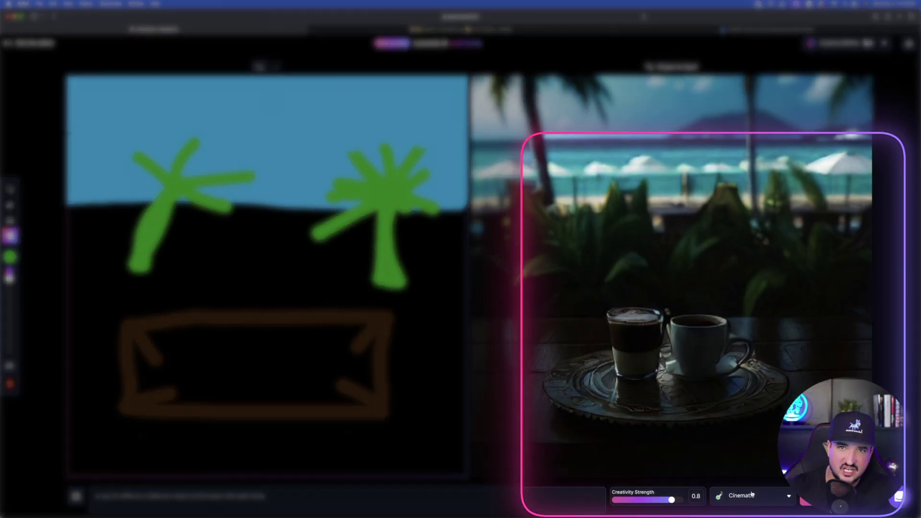
# Try the Dynamic style on the canvas image and switch it to Anime
pyautogui.click(751, 496)
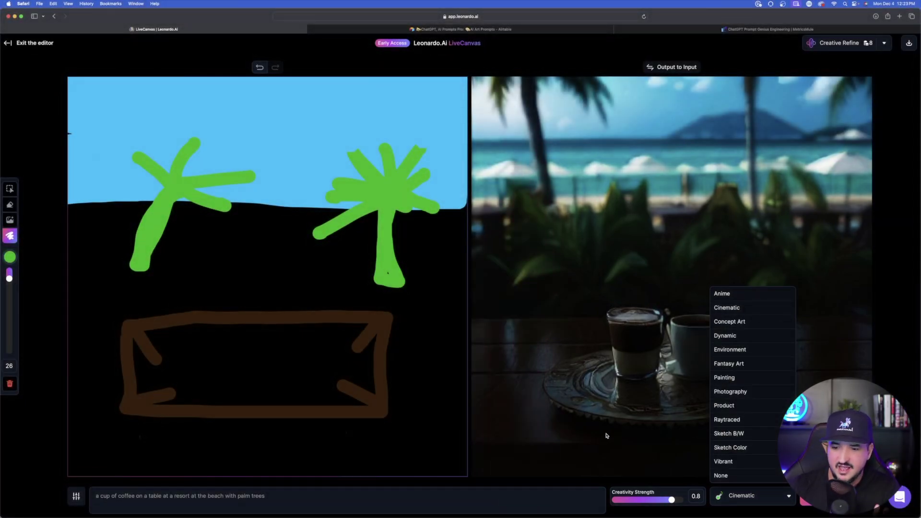
pyautogui.click(606, 436)
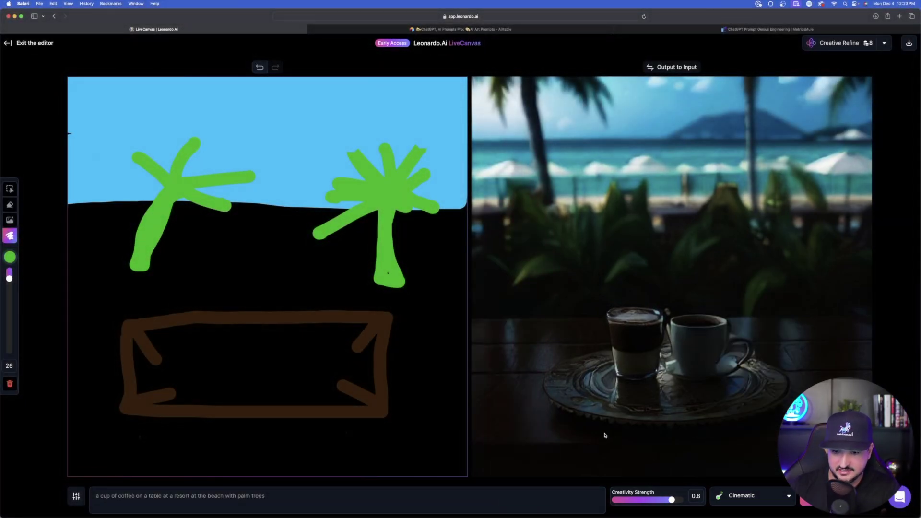
pyautogui.click(741, 502)
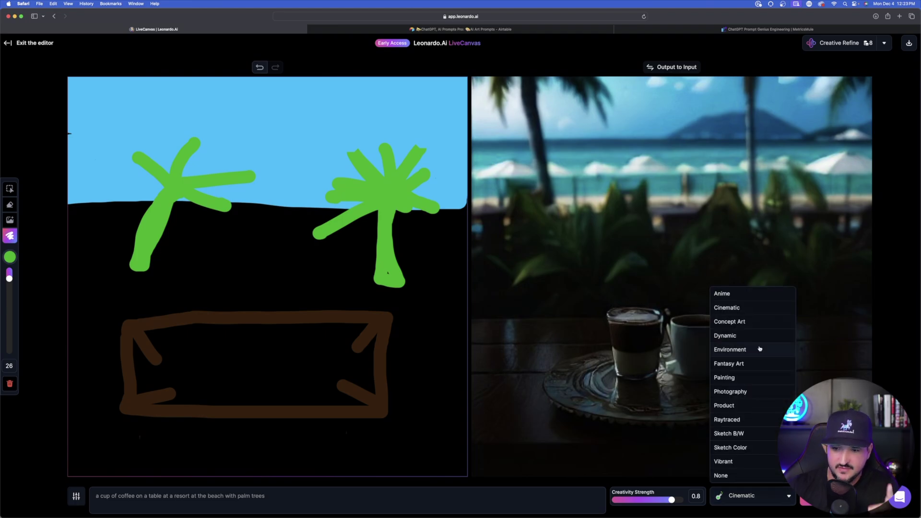
pyautogui.click(744, 334)
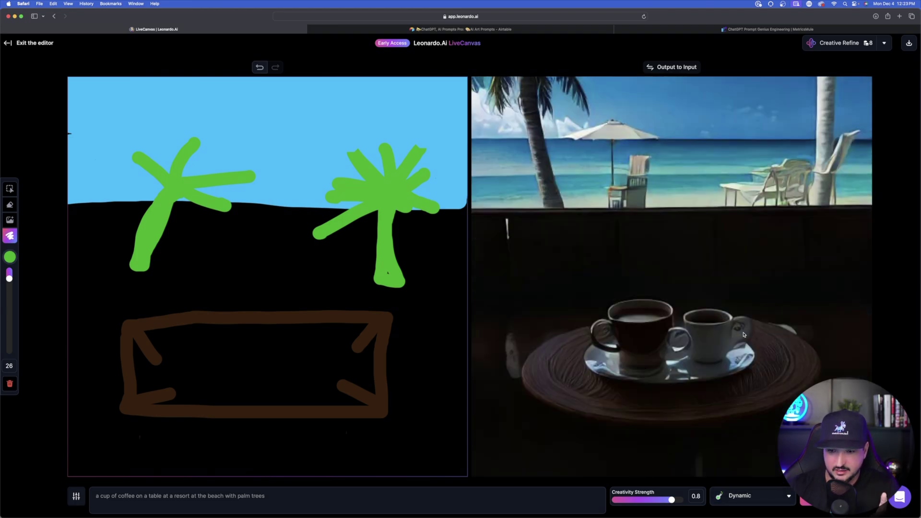
pyautogui.click(747, 501)
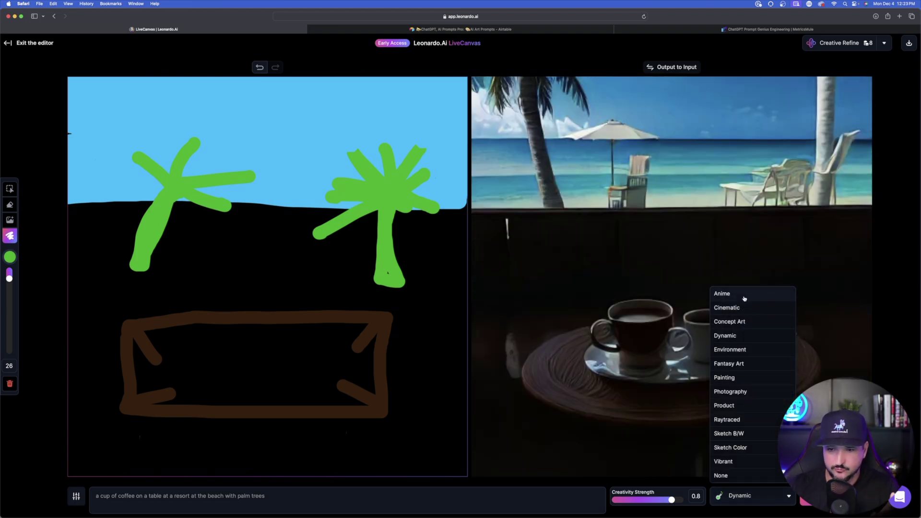
pyautogui.click(723, 294)
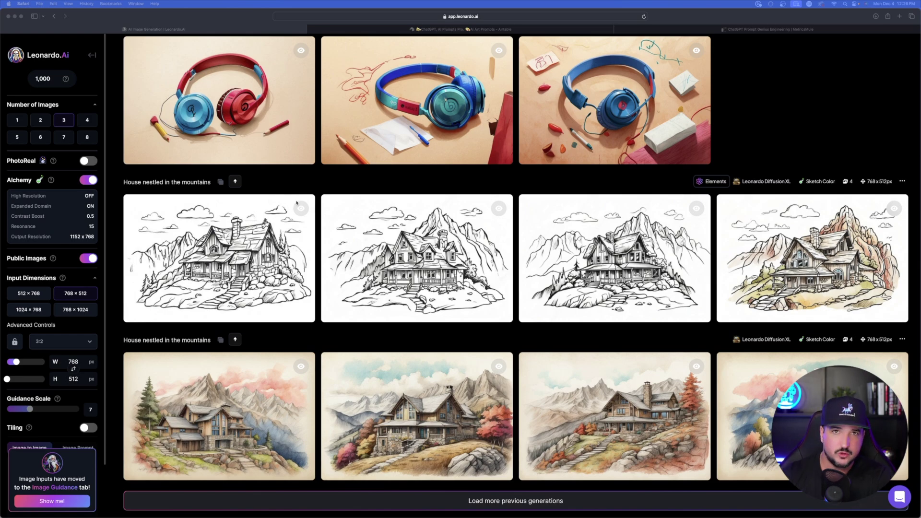
# Copy the prompt "House nestled in the mountains" from the line-drawing set in the AI Image Generation history
pyautogui.scroll(1, 269, 181)
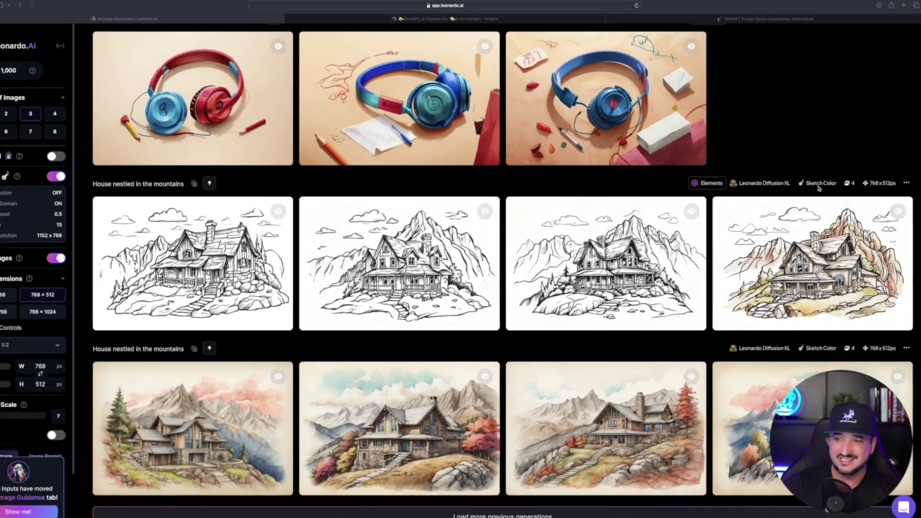
pyautogui.moveTo(710, 187)
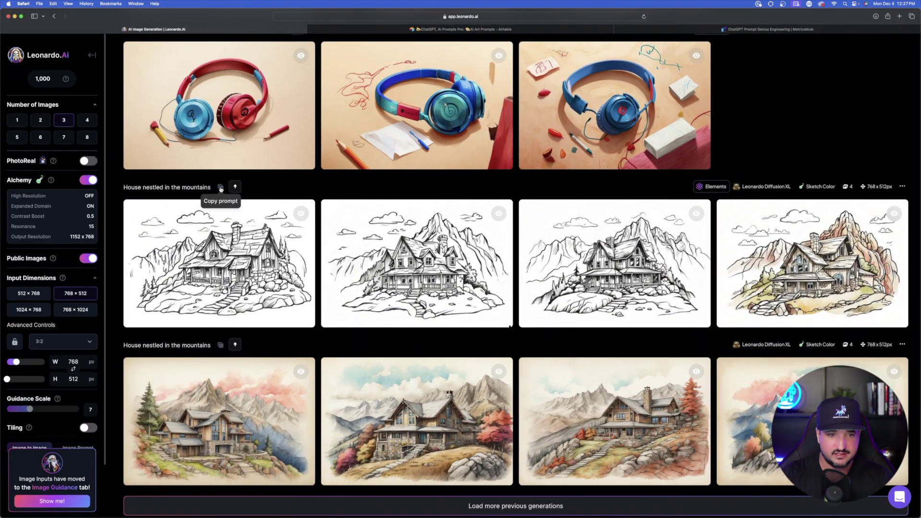
pyautogui.click(199, 185)
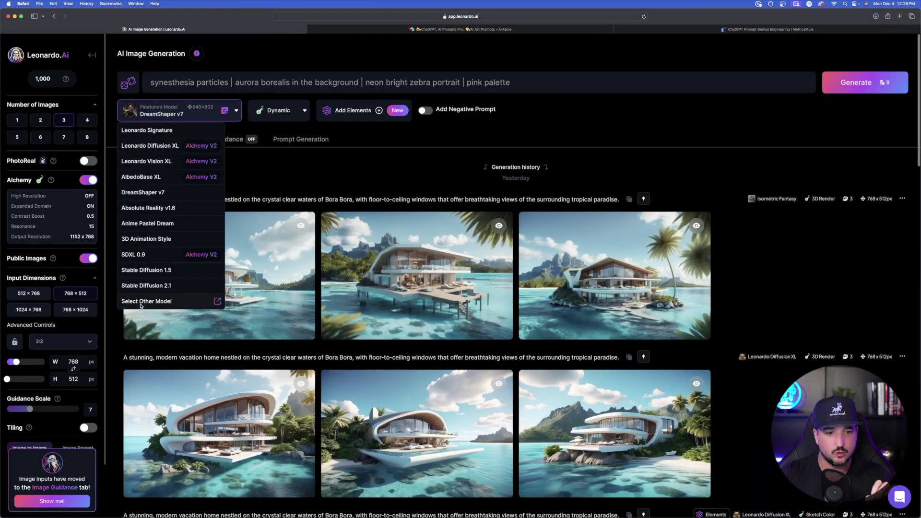
# Choose Leonardo Diffusion XL as the finetuned model and paste "House nestled in the mountains" as the prompt
pyautogui.click(141, 302)
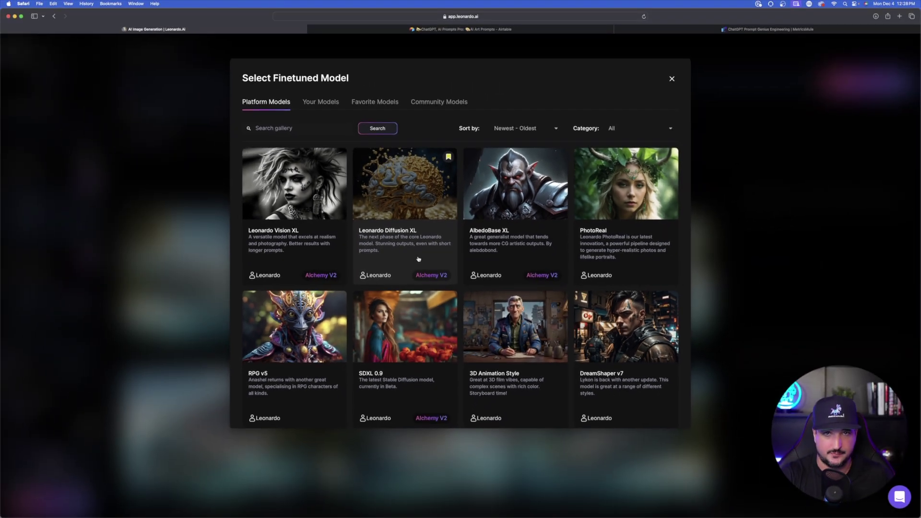
pyautogui.click(404, 195)
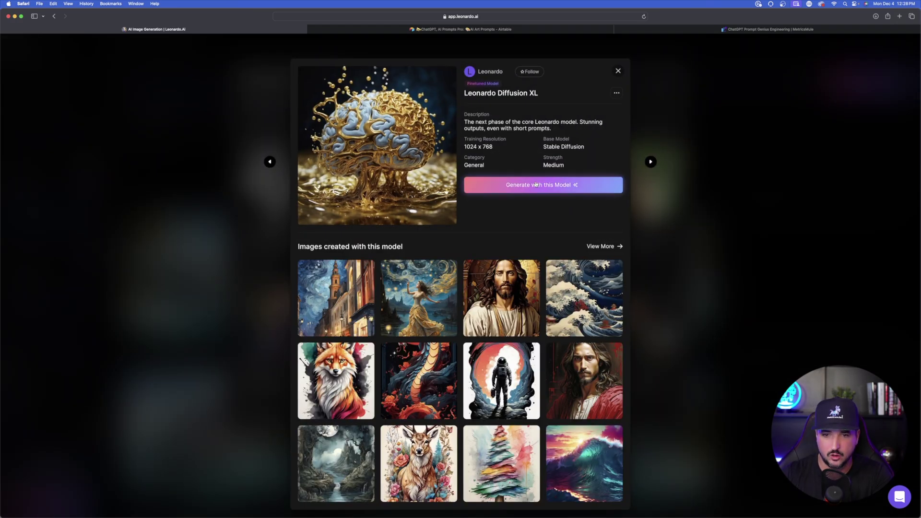
pyautogui.click(536, 184)
pyautogui.click(186, 89)
pyautogui.press('cmd+v')
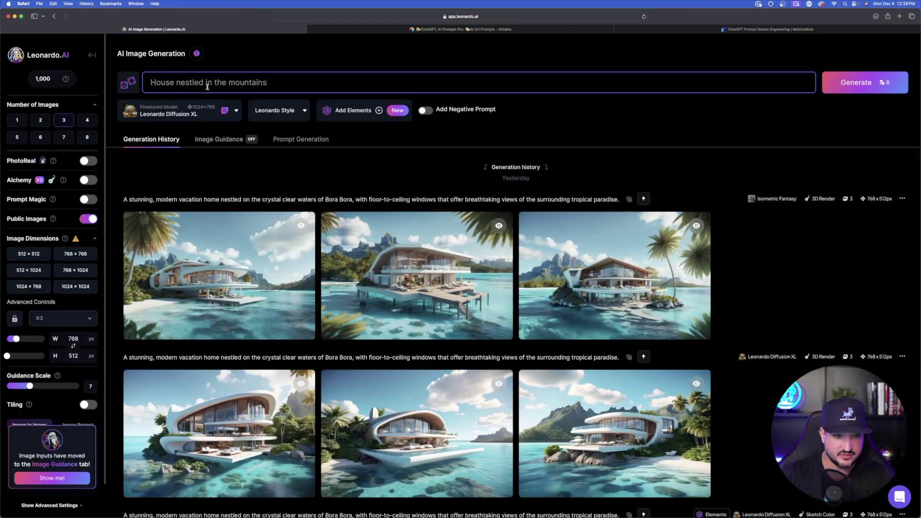
# Enable Alchemy and set the image style to Sketch B/W
pyautogui.click(281, 111)
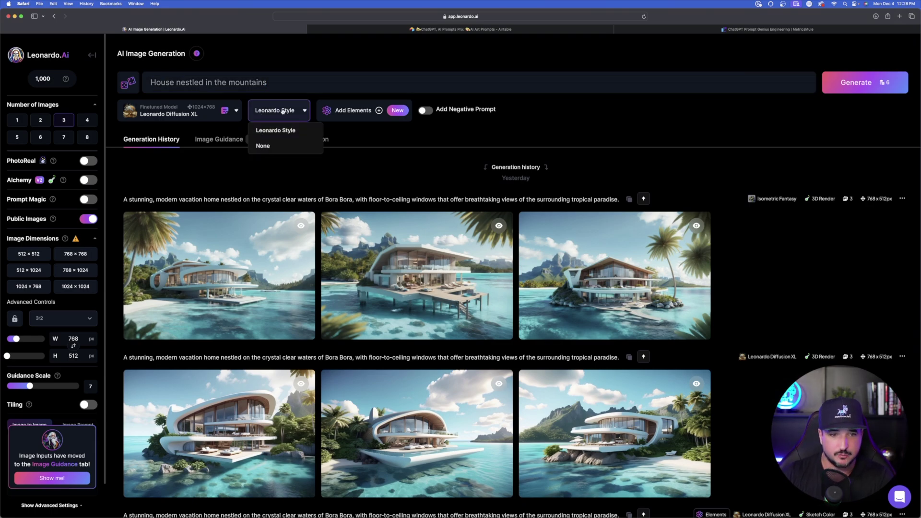
pyautogui.click(85, 180)
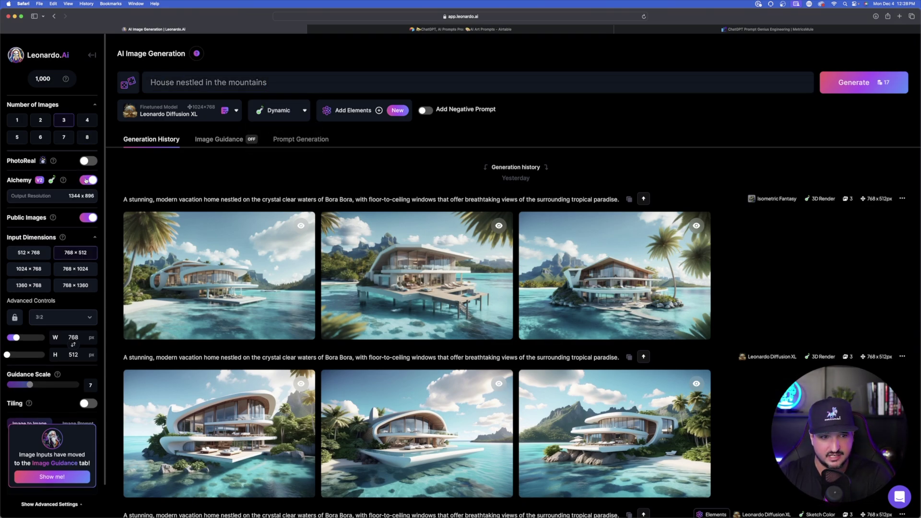
pyautogui.click(271, 114)
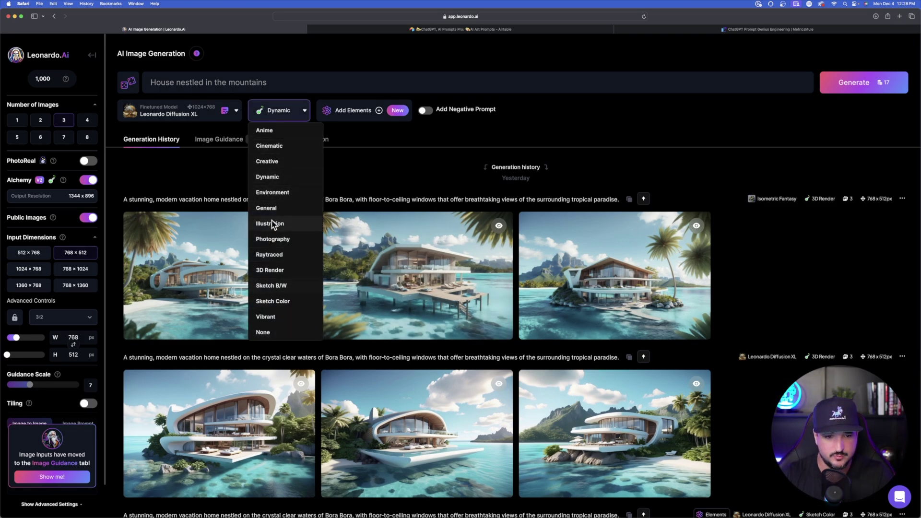
pyautogui.click(291, 287)
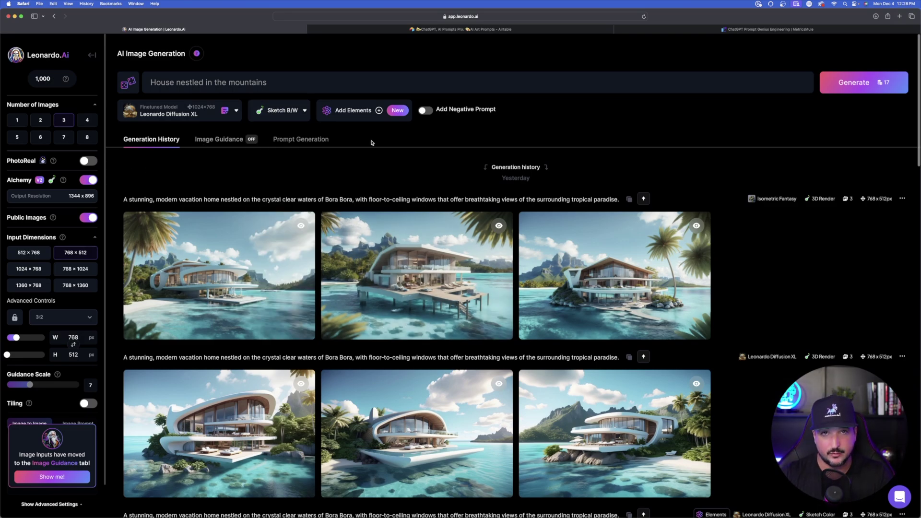
# Add the Coloring Book element at weight 1.00 and generate three images of the mountain house
pyautogui.click(379, 111)
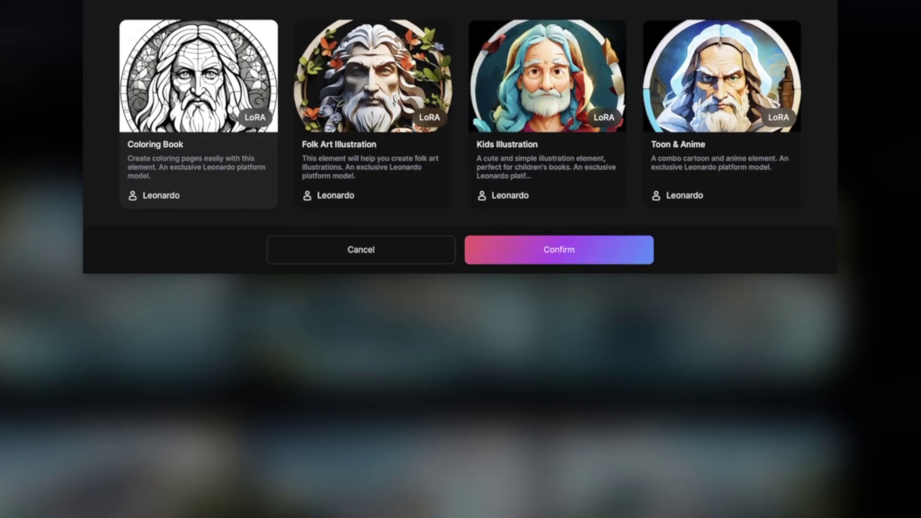
pyautogui.click(199, 77)
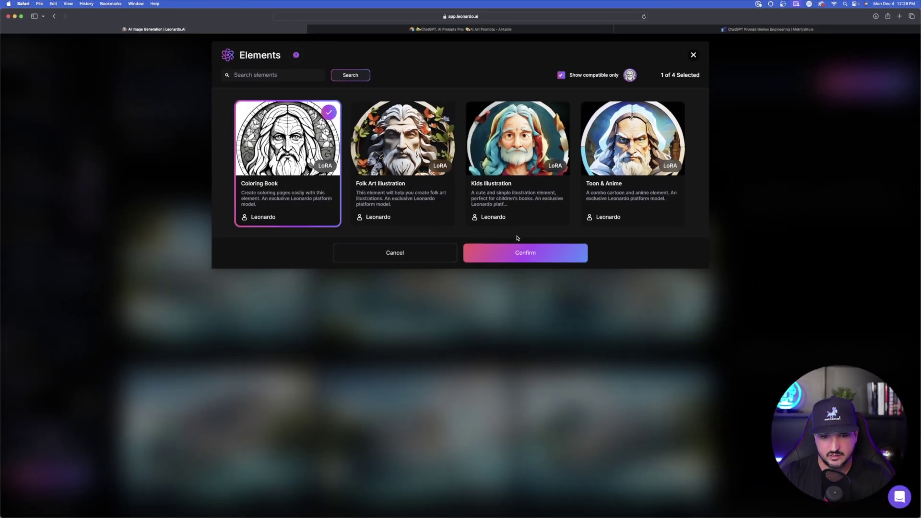
pyautogui.click(524, 255)
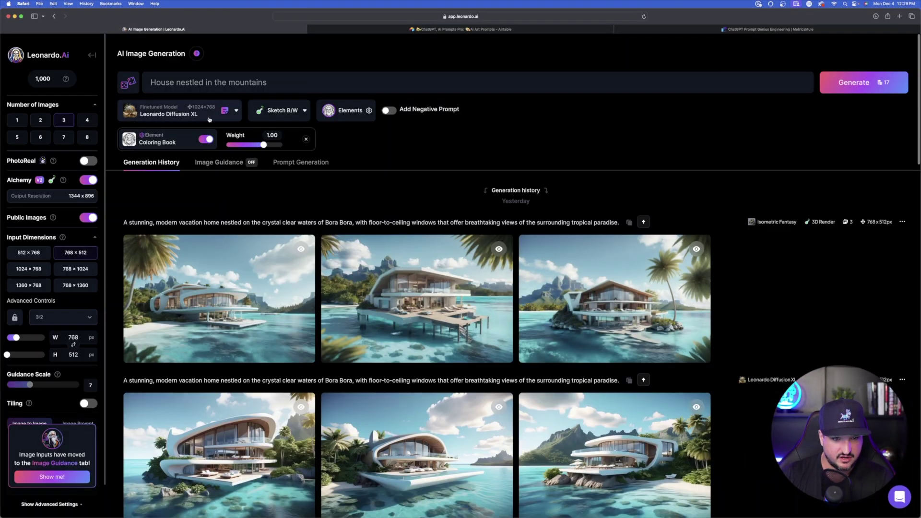
pyautogui.click(857, 82)
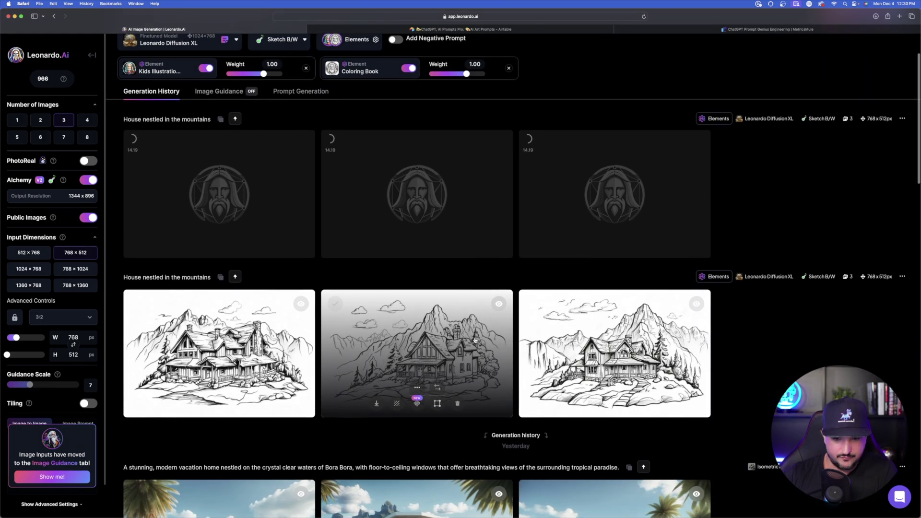
# Examine the black-and-white mountain house sketches at full size and close the preview
pyautogui.scroll(-1, 475, 340)
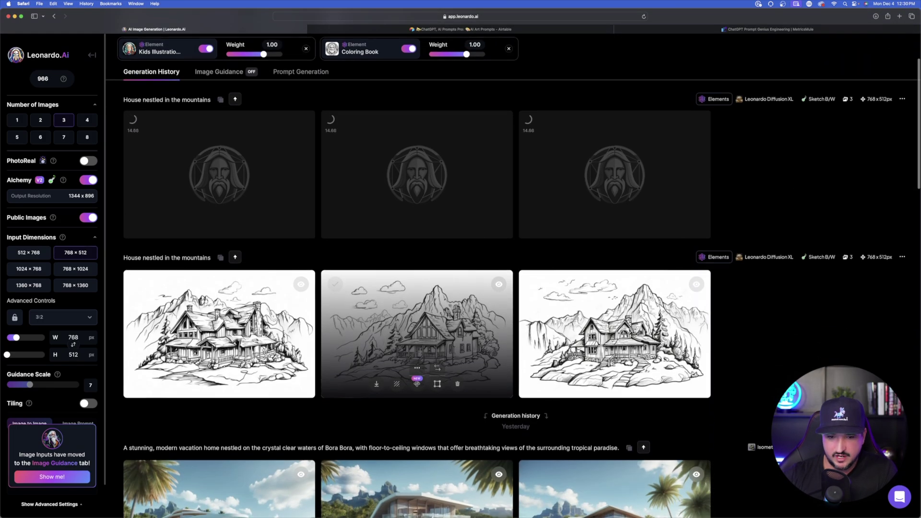
pyautogui.click(475, 340)
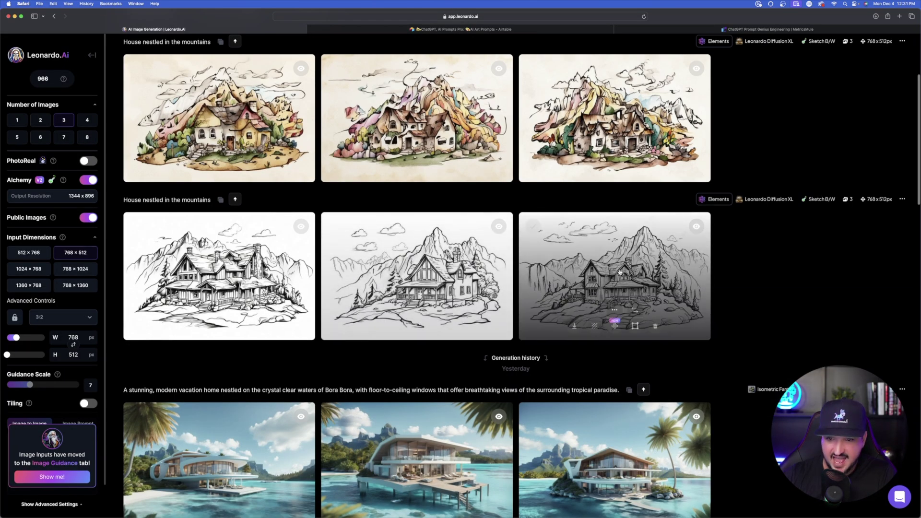
pyautogui.click(633, 270)
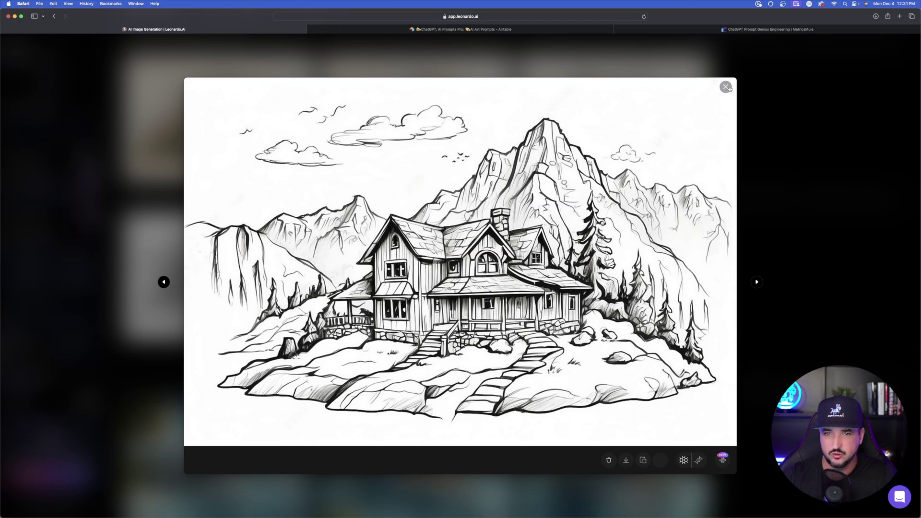
pyautogui.click(725, 86)
# Expand the short mountain house prompt into a detailed description with Improve Prompt
pyautogui.scroll(5, 532, 140)
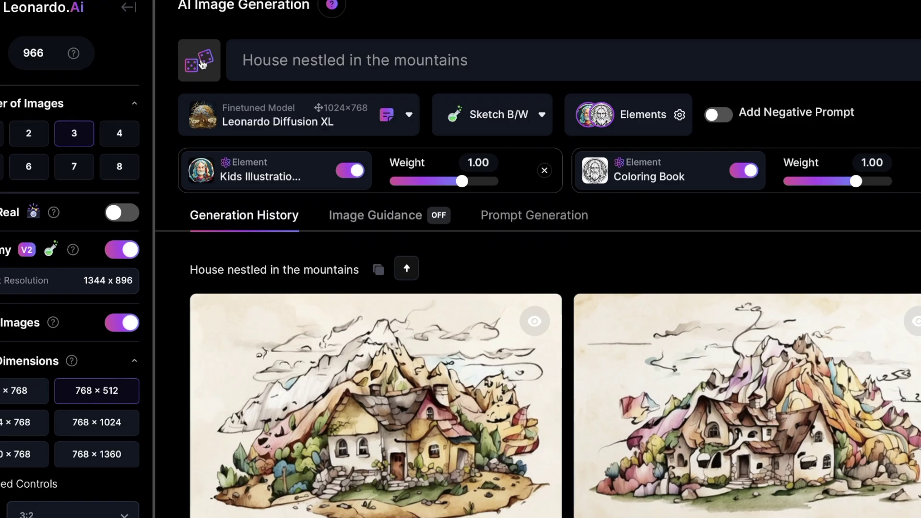
pyautogui.click(129, 84)
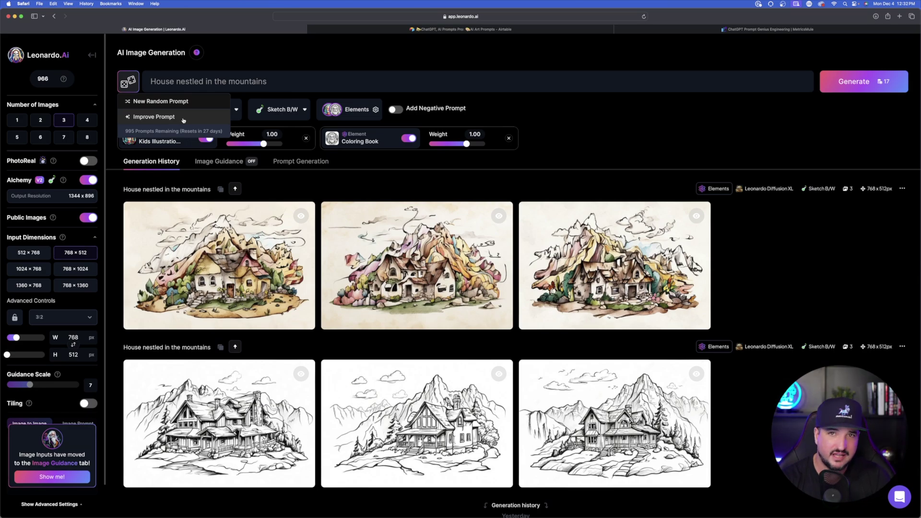
pyautogui.click(183, 121)
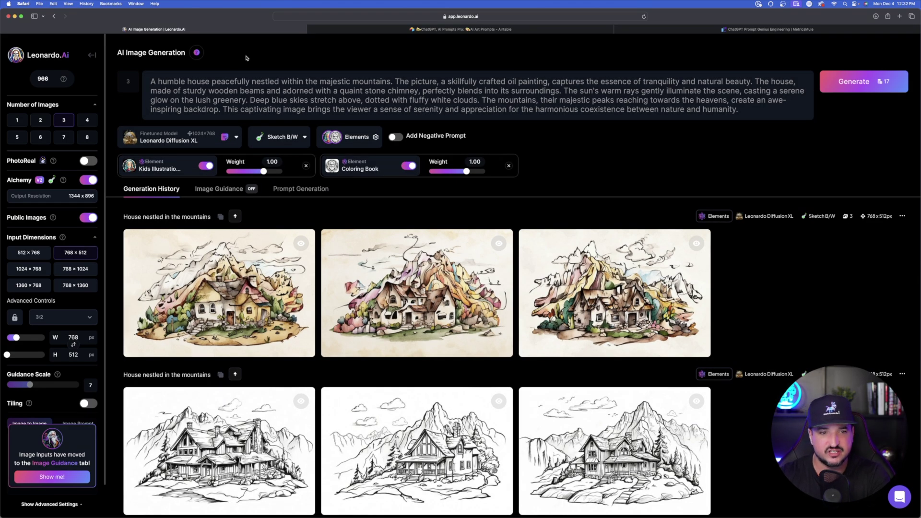
# Examine the expanded mountain house prompt and the images generated from it with Leonardo Vision XL and AlbedoBase XL
pyautogui.moveTo(151, 80); pyautogui.dragTo(774, 108)
pyautogui.click(757, 110)
pyautogui.doubleClick(675, 109)
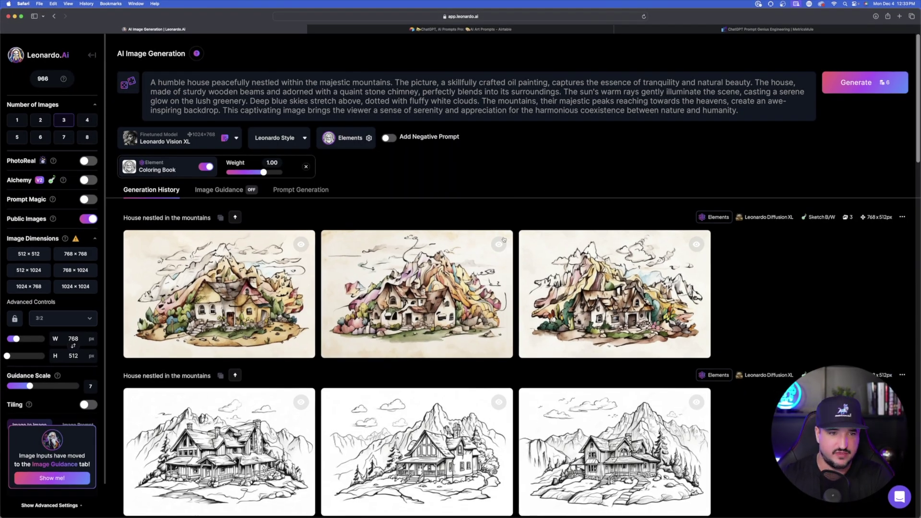
pyautogui.scroll(-3, 452, 275)
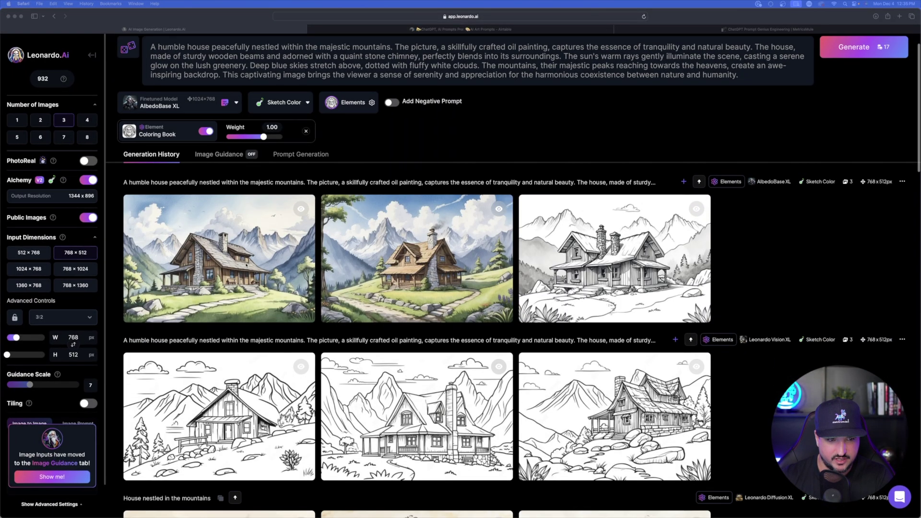
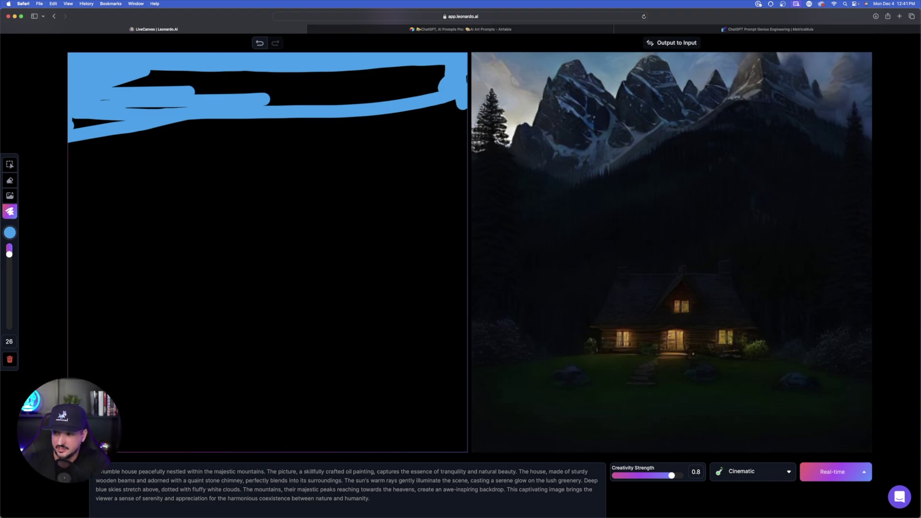
# Switch to Preview, compare the saved AlbedoBase XL house image with the LiveCanvas picture, and close it
pyautogui.press('super+Tab')
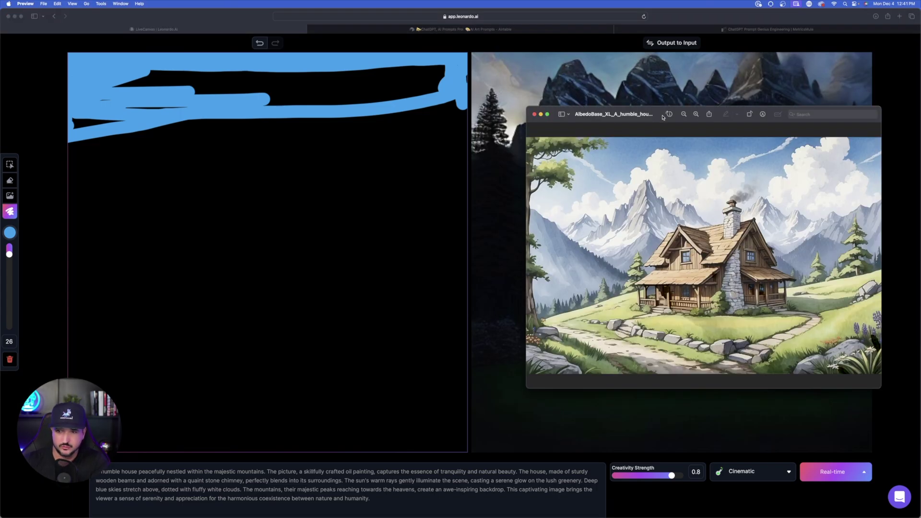
pyautogui.moveTo(662, 118); pyautogui.dragTo(226, 120)
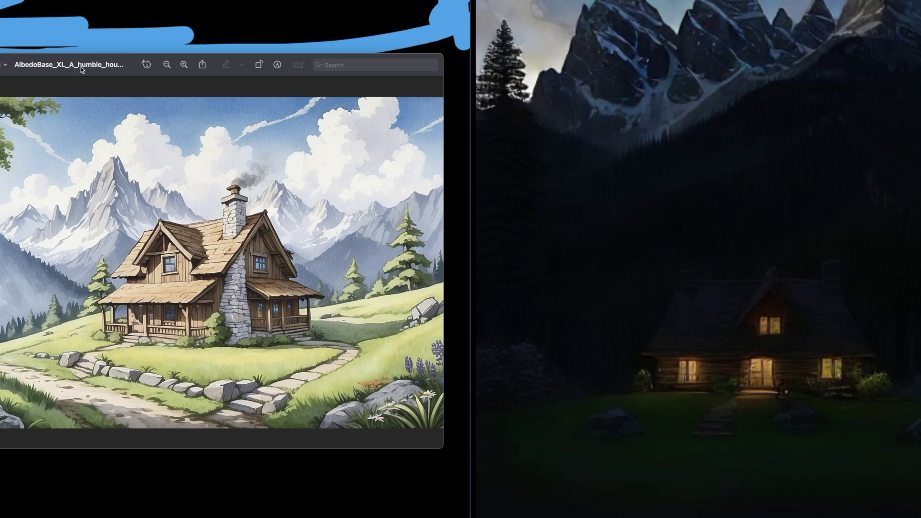
pyautogui.press('super+w')
# Paint a dark grey stone path with two long sides and short cross strokes at the canvas's lower centre, using brush size 26
pyautogui.moveTo(166, 346); pyautogui.dragTo(140, 439)
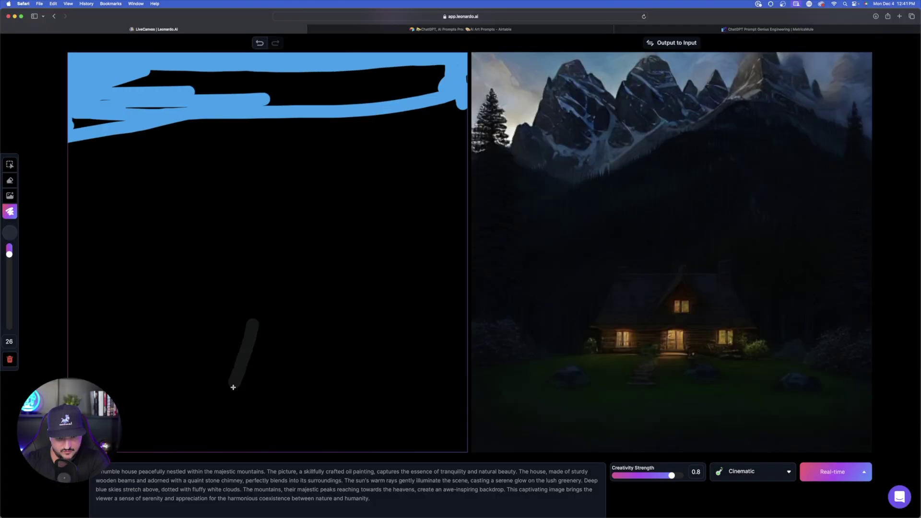
pyautogui.moveTo(234, 388); pyautogui.dragTo(232, 443)
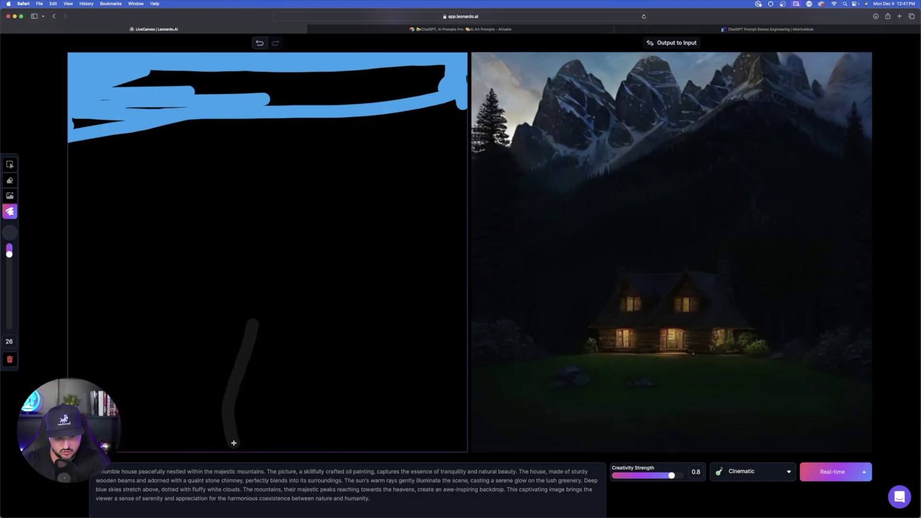
pyautogui.moveTo(280, 321); pyautogui.dragTo(254, 438)
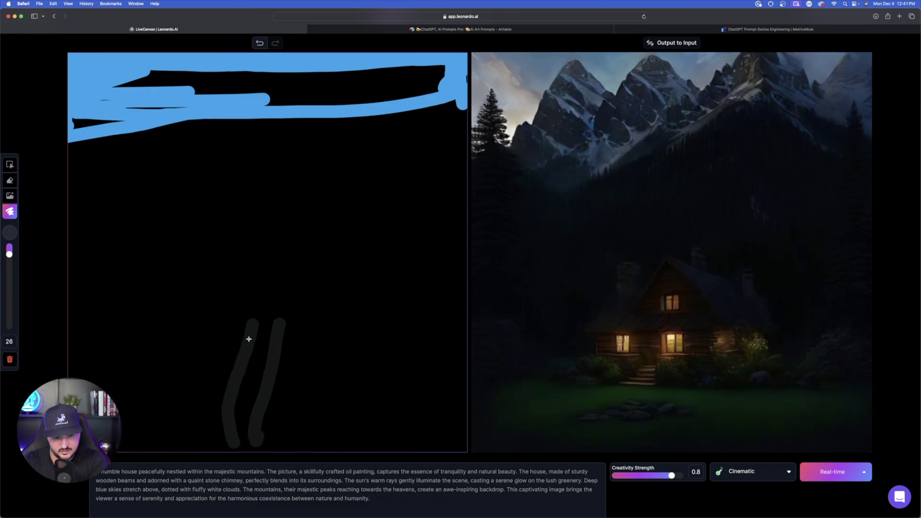
pyautogui.moveTo(248, 337)
pyautogui.mouseDown()
pyautogui.moveTo(274, 338)
pyautogui.moveTo(242, 377)
pyautogui.moveTo(260, 380)
pyautogui.moveTo(262, 395)
pyautogui.mouseUp()
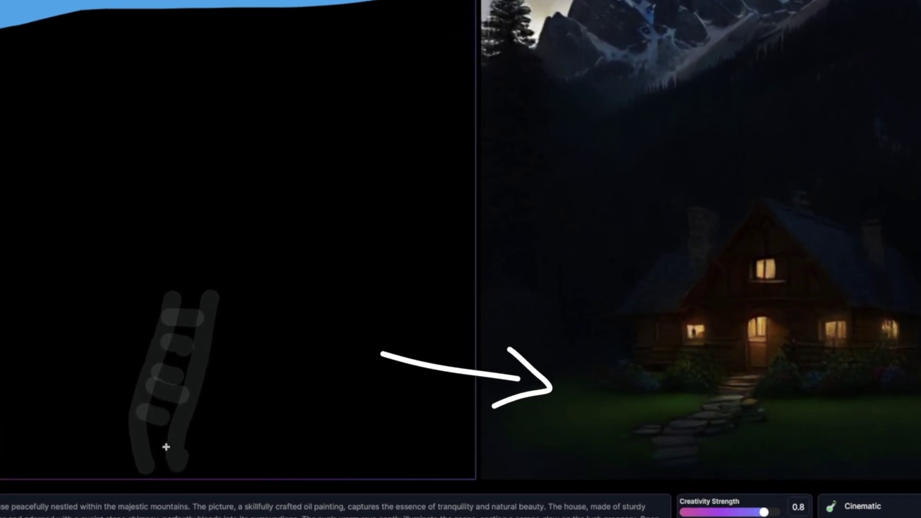
pyautogui.moveTo(145, 438); pyautogui.dragTo(167, 440)
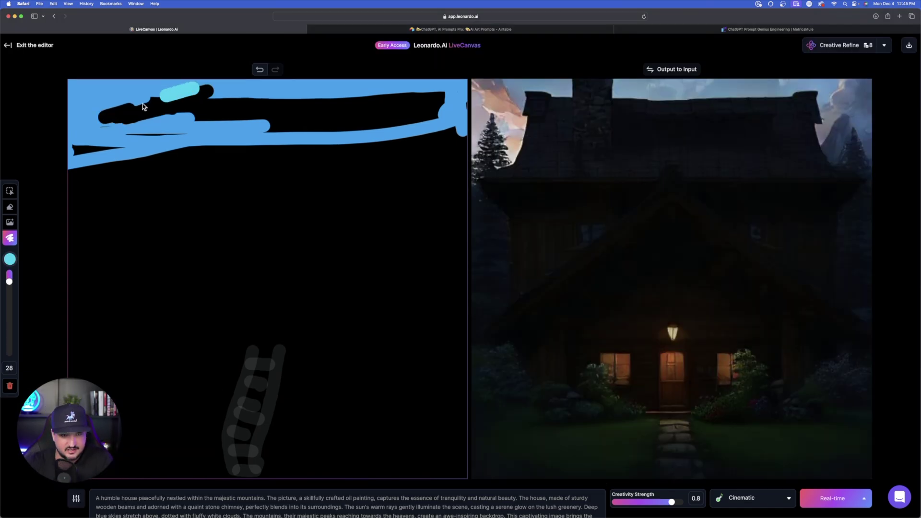
# Cover the canvas above the path with light blue sky, enlarging the brush to 190
pyautogui.moveTo(94, 116)
pyautogui.mouseDown()
pyautogui.moveTo(204, 90)
pyautogui.moveTo(115, 130)
pyautogui.moveTo(218, 113)
pyautogui.mouseUp()
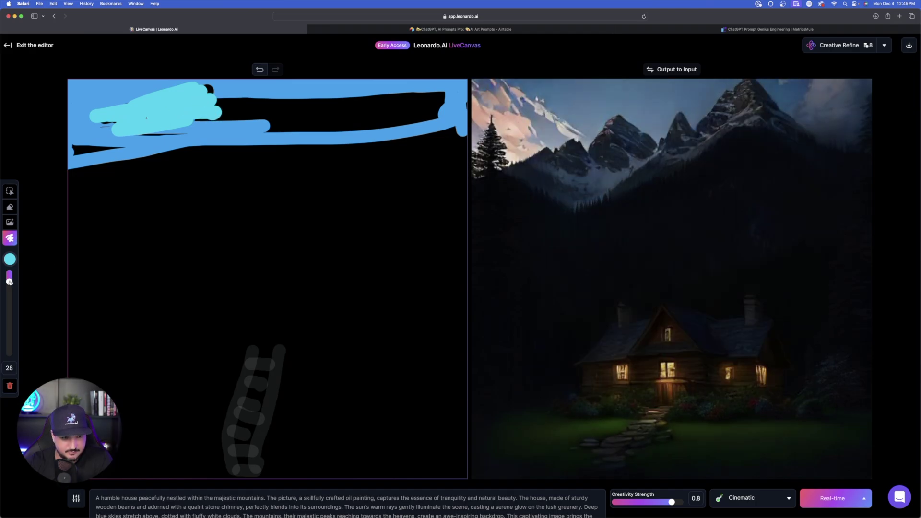
pyautogui.moveTo(9, 281); pyautogui.dragTo(10, 353)
pyautogui.moveTo(213, 116)
pyautogui.mouseDown()
pyautogui.moveTo(414, 115)
pyautogui.moveTo(436, 131)
pyautogui.moveTo(195, 155)
pyautogui.moveTo(123, 151)
pyautogui.moveTo(112, 103)
pyautogui.moveTo(94, 106)
pyautogui.moveTo(88, 162)
pyautogui.moveTo(121, 240)
pyautogui.moveTo(243, 213)
pyautogui.moveTo(417, 198)
pyautogui.moveTo(418, 233)
pyautogui.moveTo(376, 246)
pyautogui.moveTo(107, 250)
pyautogui.moveTo(380, 250)
pyautogui.moveTo(460, 218)
pyautogui.mouseUp()
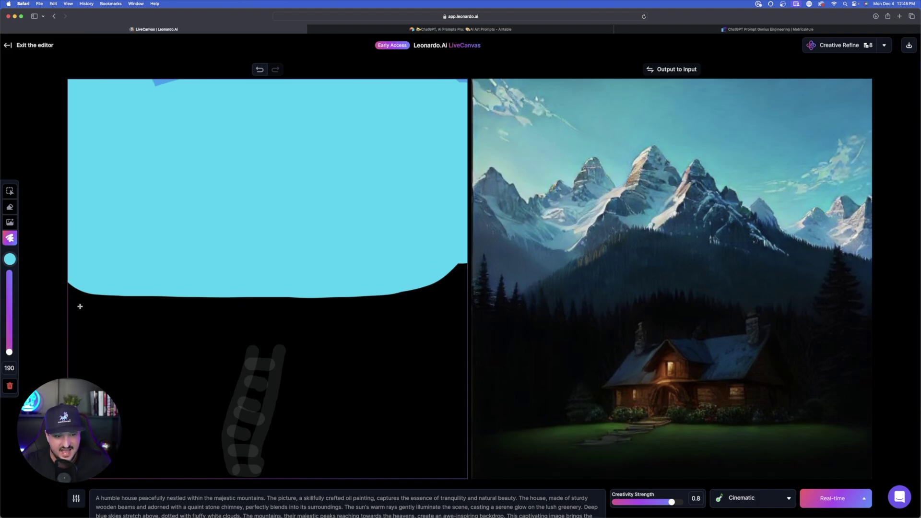
pyautogui.moveTo(79, 307)
pyautogui.mouseDown()
pyautogui.moveTo(177, 313)
pyautogui.moveTo(434, 319)
pyautogui.mouseUp()
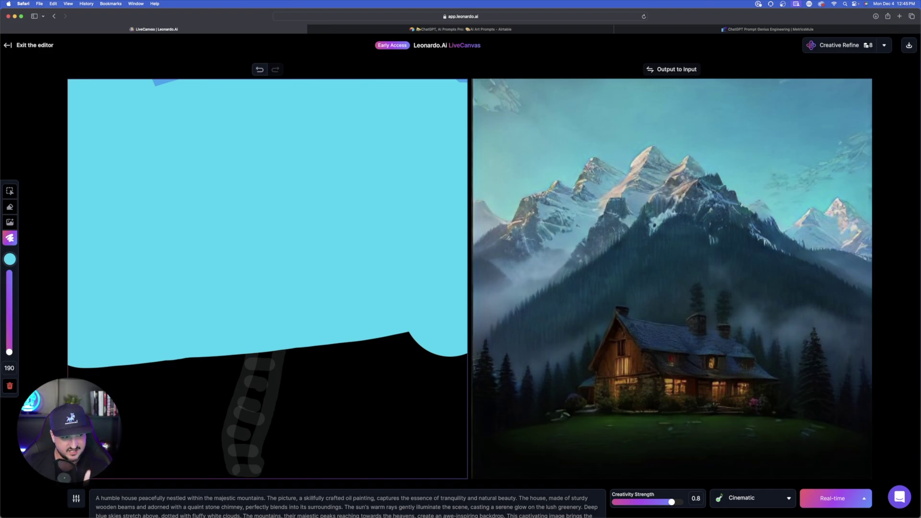
# Copy the fox prompt from the Airtable gallery into LiveCanvas: "A vibrant, abstract vector logo of a fox with a bright orange and yellow gradient."
pyautogui.press('super+Tab')
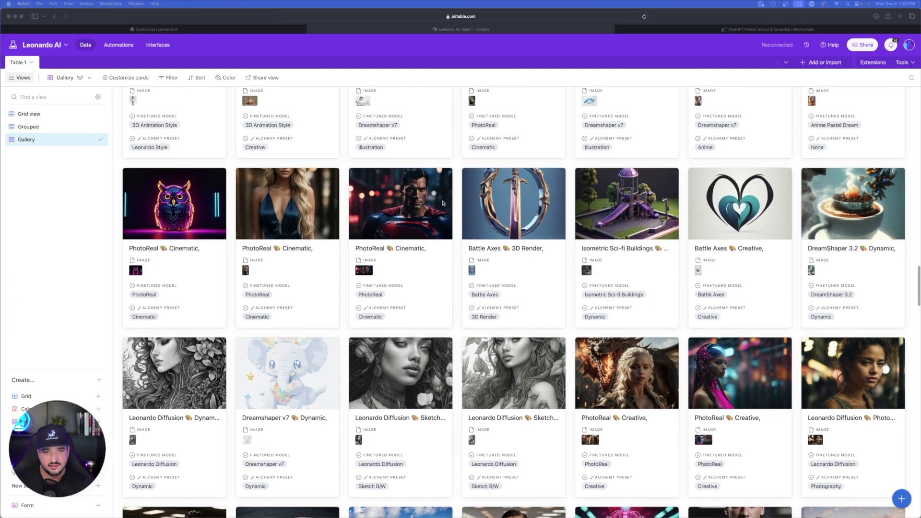
pyautogui.scroll(5, 276, 219)
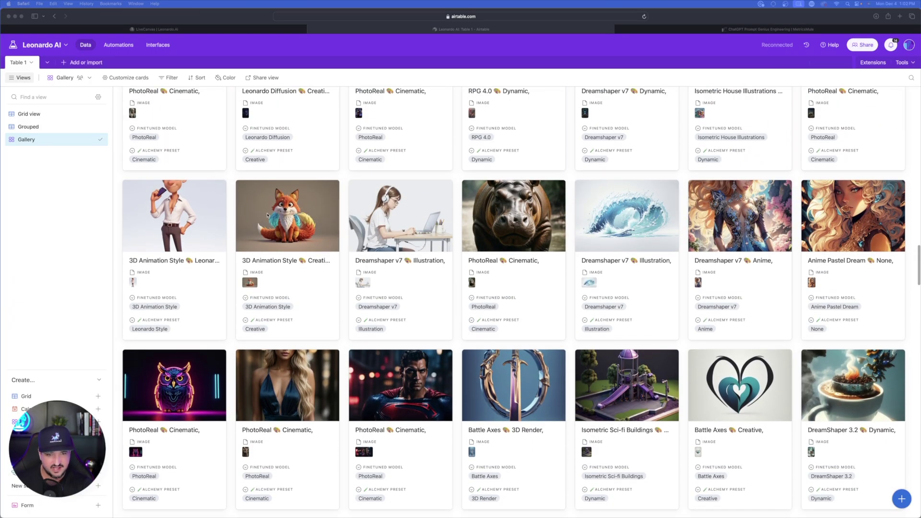
pyautogui.click(276, 219)
pyautogui.moveTo(372, 360); pyautogui.dragTo(331, 350)
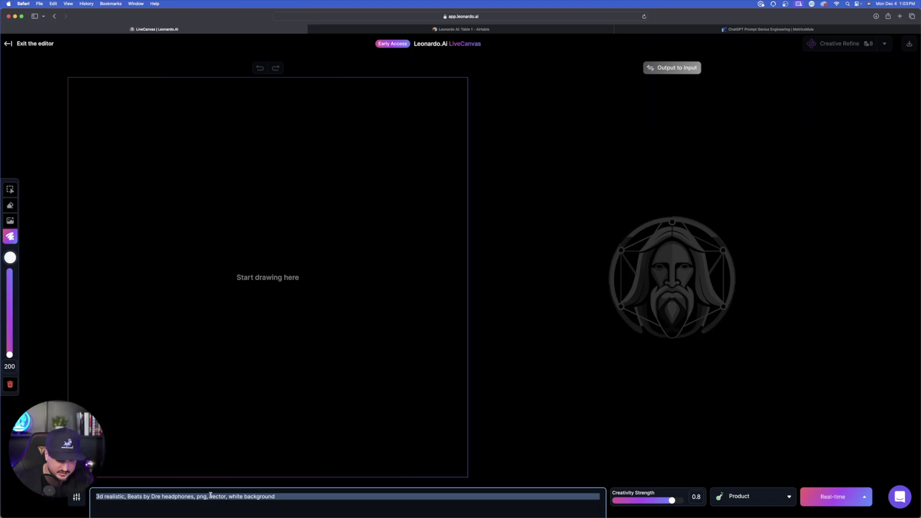
pyautogui.write('A vibrant, abstract vector logo of a fox with a bright orange and yellow gradient.')
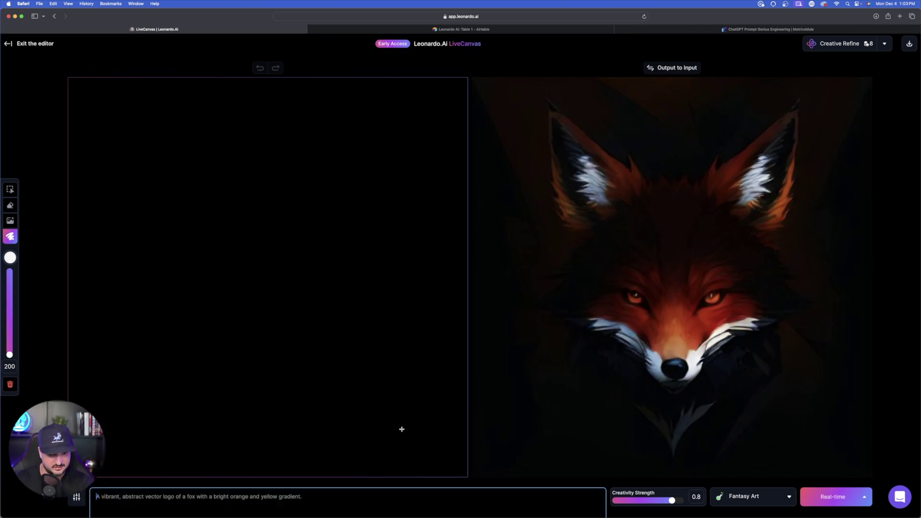
# Reduce the brush size to 30 and change the brush colour from white to orange
pyautogui.moveTo(11, 357); pyautogui.dragTo(10, 281)
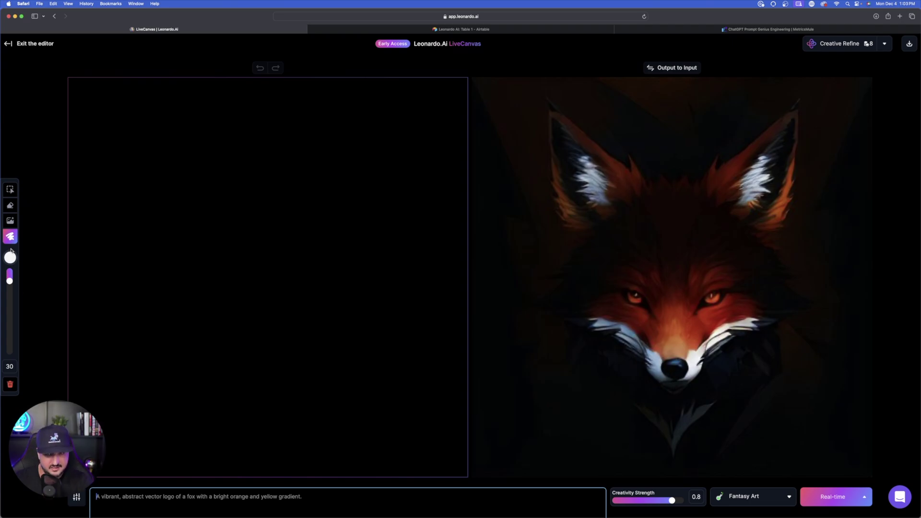
pyautogui.click(10, 257)
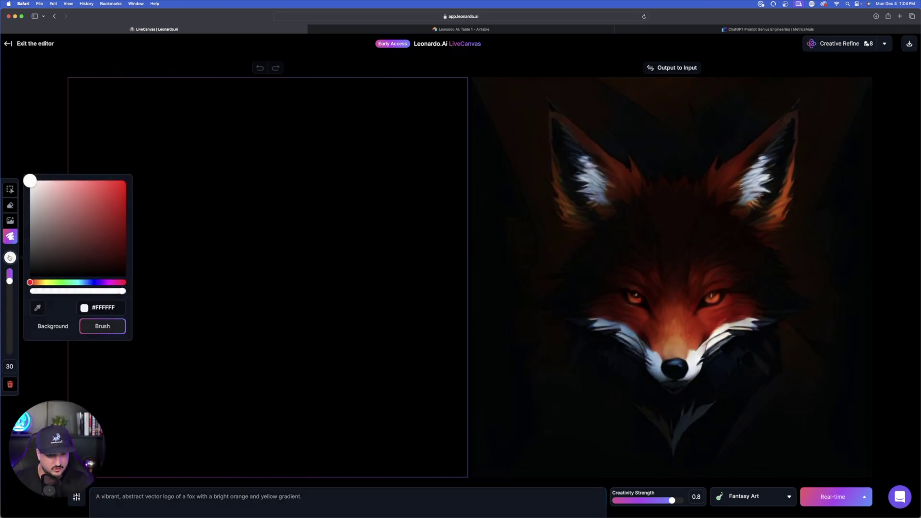
pyautogui.click(97, 194)
pyautogui.moveTo(33, 283); pyautogui.dragTo(39, 282)
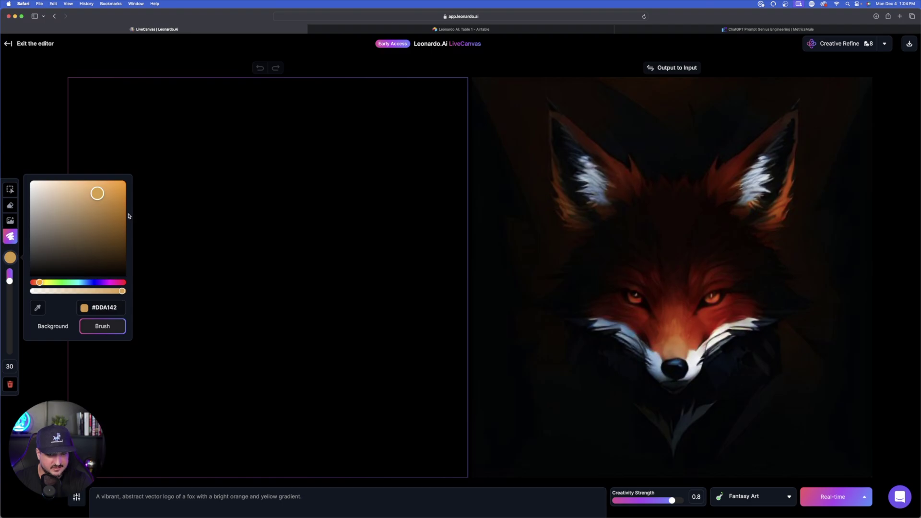
# Draw a simple orange fox face on the canvas with two dot eyes, pointed ears, a rounded outline and a curved mouth
pyautogui.click(207, 195)
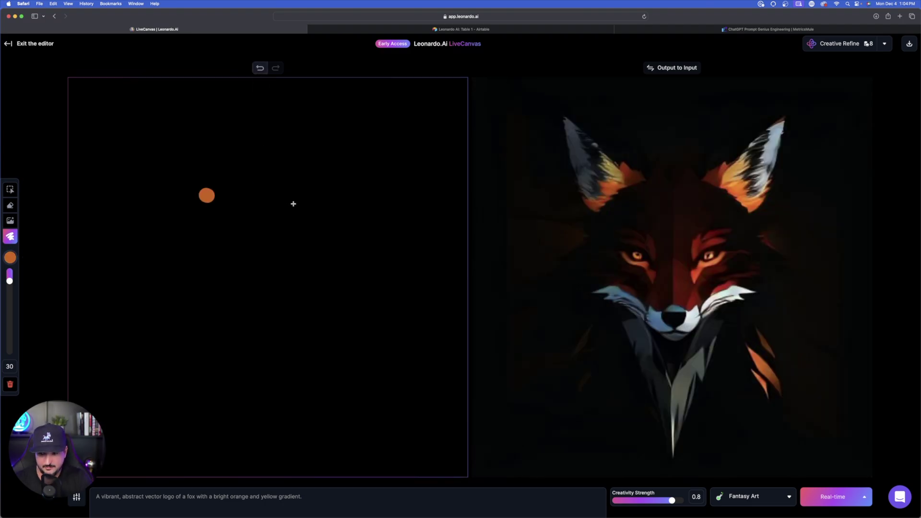
pyautogui.click(301, 187)
pyautogui.click(301, 191)
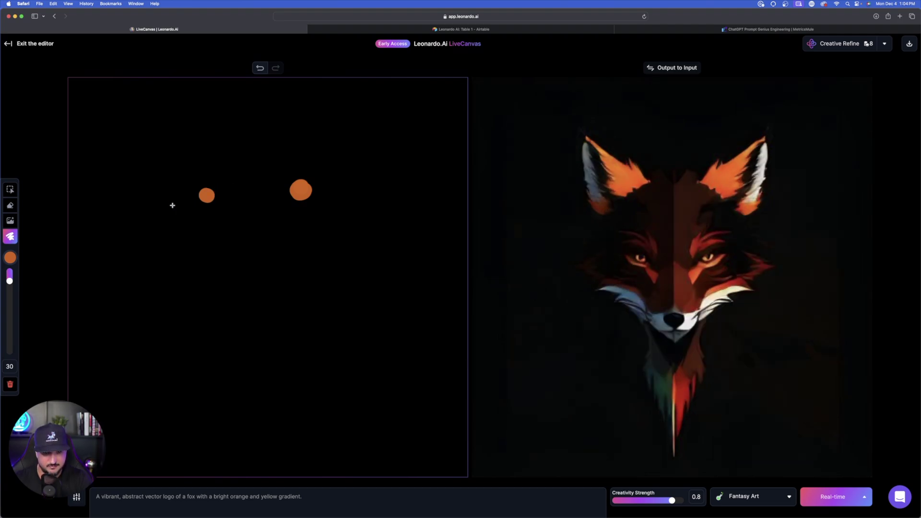
pyautogui.moveTo(177, 168)
pyautogui.mouseDown()
pyautogui.moveTo(232, 112)
pyautogui.moveTo(245, 168)
pyautogui.moveTo(280, 108)
pyautogui.moveTo(352, 169)
pyautogui.mouseUp()
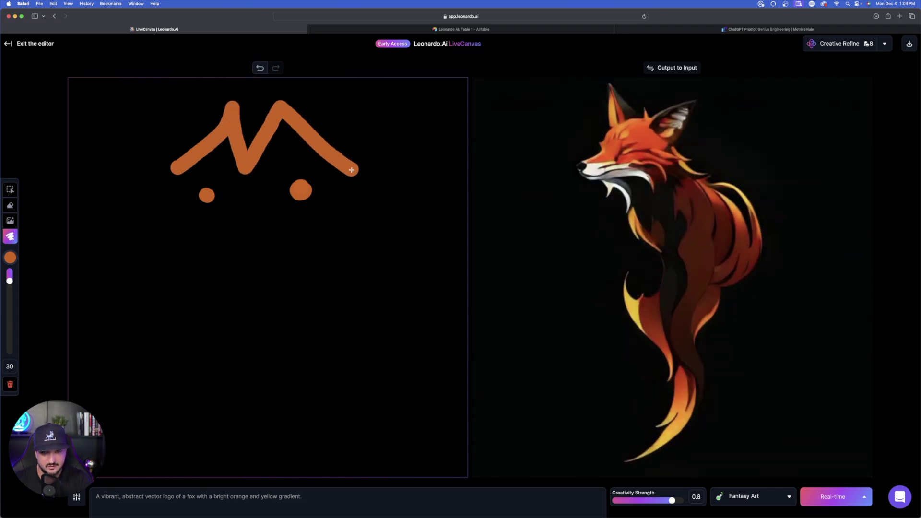
pyautogui.moveTo(175, 170)
pyautogui.mouseDown()
pyautogui.moveTo(174, 267)
pyautogui.moveTo(294, 345)
pyautogui.moveTo(350, 294)
pyautogui.moveTo(354, 171)
pyautogui.mouseUp()
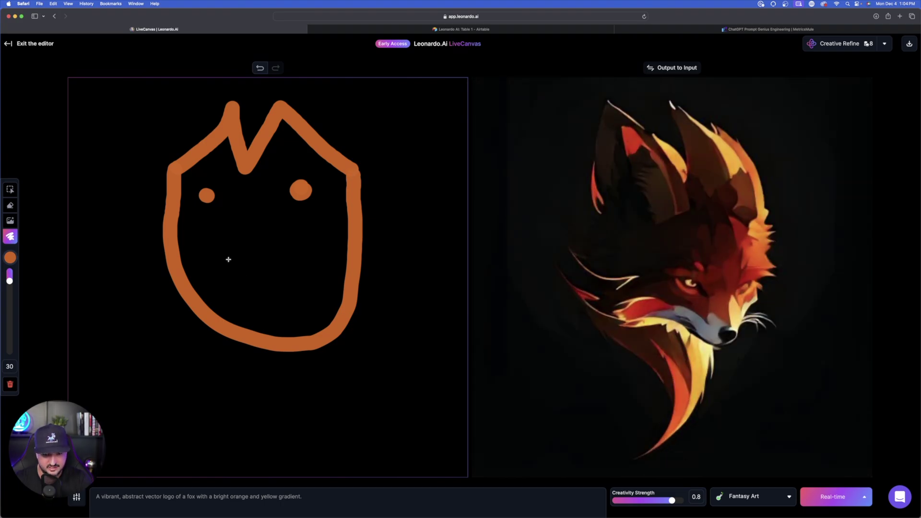
pyautogui.moveTo(227, 253)
pyautogui.mouseDown()
pyautogui.moveTo(240, 282)
pyautogui.moveTo(275, 294)
pyautogui.moveTo(285, 268)
pyautogui.mouseUp()
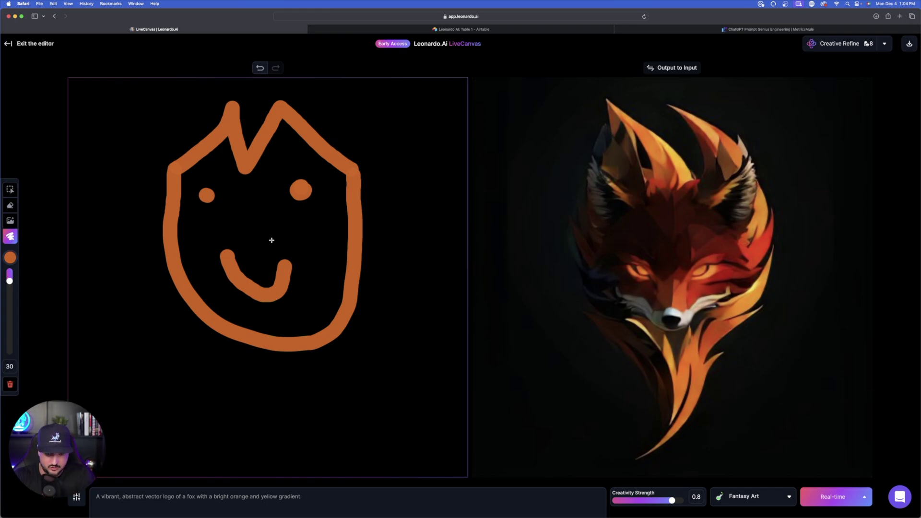
# Enhance the fox logo with Creative Refine and view the downloaded image full screen in Preview
pyautogui.click(833, 46)
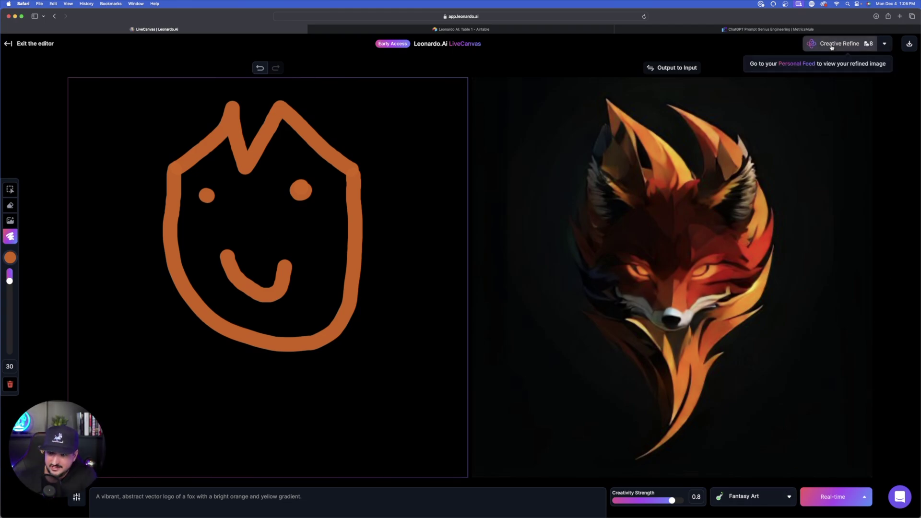
pyautogui.click(910, 43)
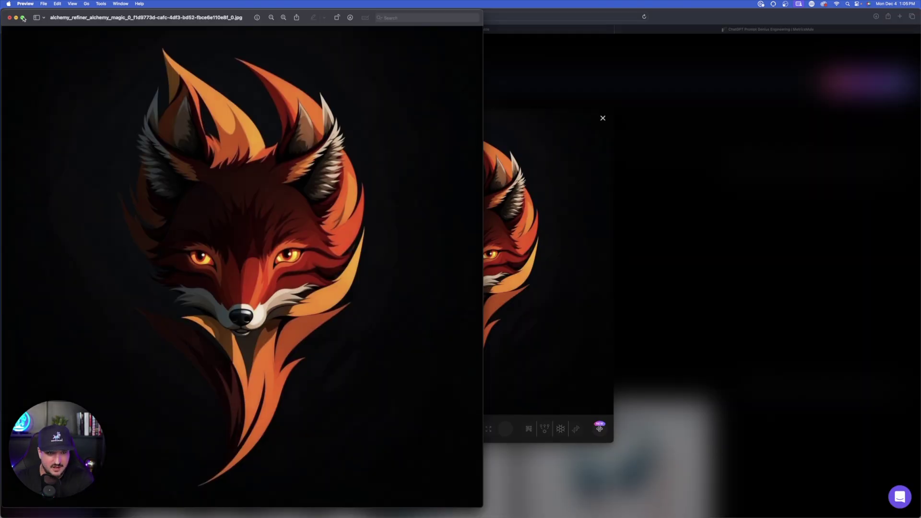
pyautogui.click(23, 18)
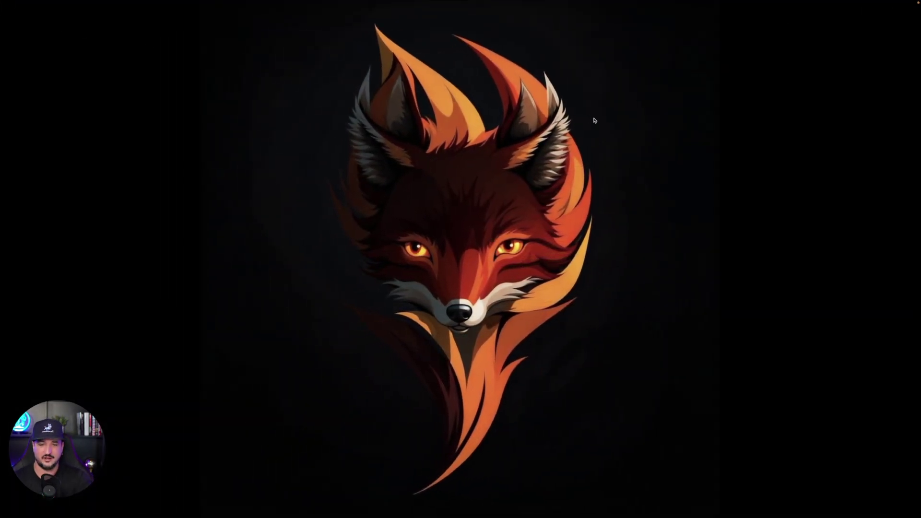